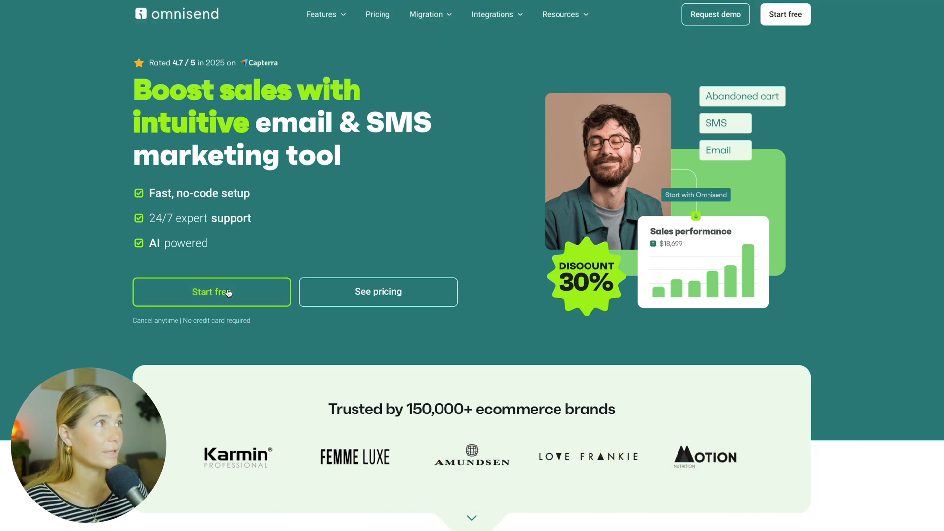
# - Start the free Omnisend signup and log in to the Shopify store by pasting its store URL
pyautogui.click(228, 293)
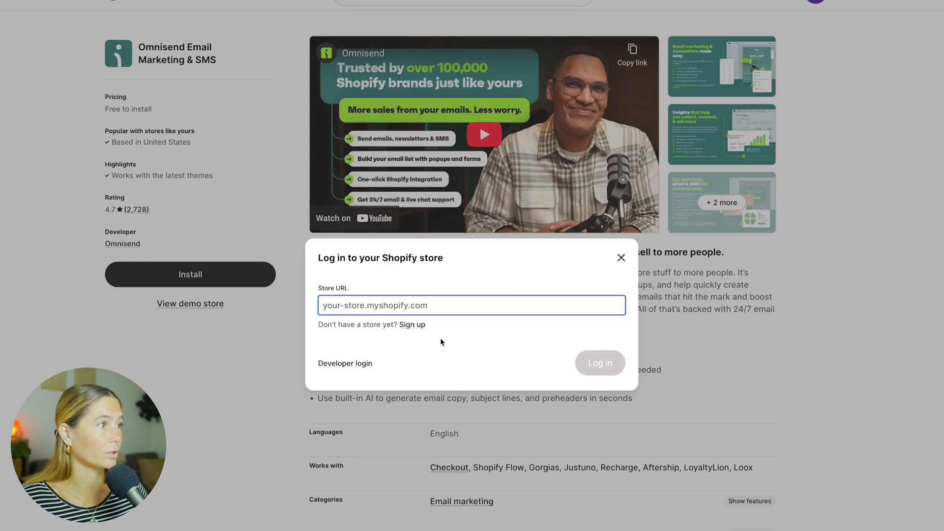
pyautogui.write('https://admin.shopify.com/store/cmskx1-ev')
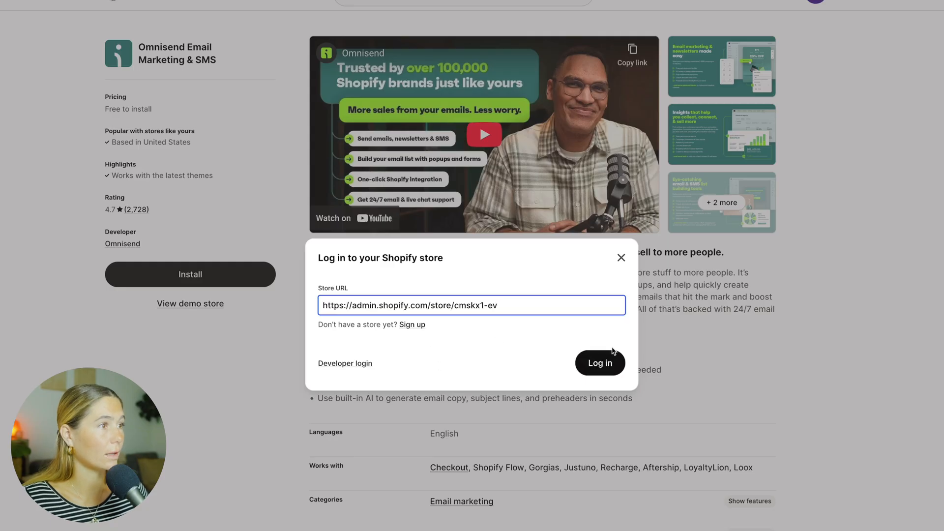
pyautogui.click(610, 374)
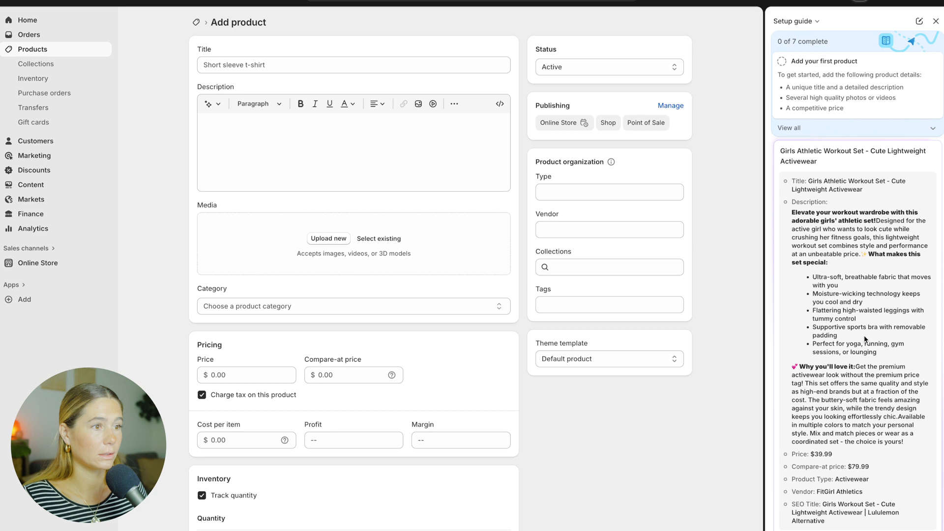
# - Copy the AI-generated product title and paste it as the product's title
pyautogui.scroll(3, 868, 478)
pyautogui.tripleClick(809, 282)
pyautogui.press('super+c')
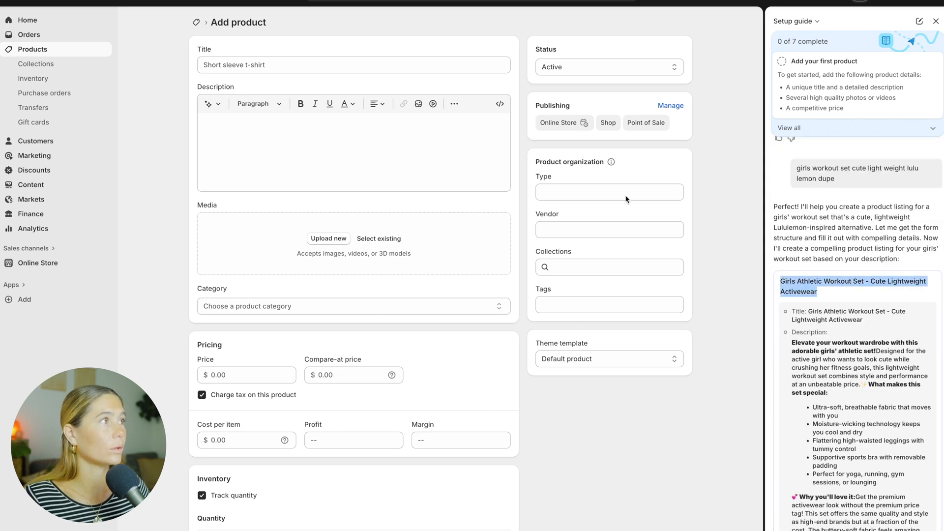
pyautogui.click(305, 66)
pyautogui.press('super+v')
# - Copy the AI-generated description and paste it into the product's description
pyautogui.moveTo(792, 342); pyautogui.dragTo(904, 284)
pyautogui.click(416, 160)
pyautogui.write("Elevate your workout wardrobe with this adorable girls' athletic set! Designed for the active girl who wants to look cute while crushing her fitness goals, this lightweight workout set combines style and performance at an unbeatable price. ✨ What makes this set special: Ultra-soft, breathable fabric that moves with you Moisture-wicking technology keeps you cool and dry Flattering high-waisted leggings with tummy control Supportive sports bra with removable padding Perfect for yoga, running, gym sessions, or lounging 💕 Why you'll love it: Get the premium activewear look without the premium price tag! This set offers the same quality and style as high-end brands but at a fraction of the cost. The buttery-soft fabric feels amazing against your skin, while the trendy design keeps you looking effortlessly chic. Available in multiple colors to match your personal style. Mix and match pieces or wear as a coordinated set - the choice is yours!")
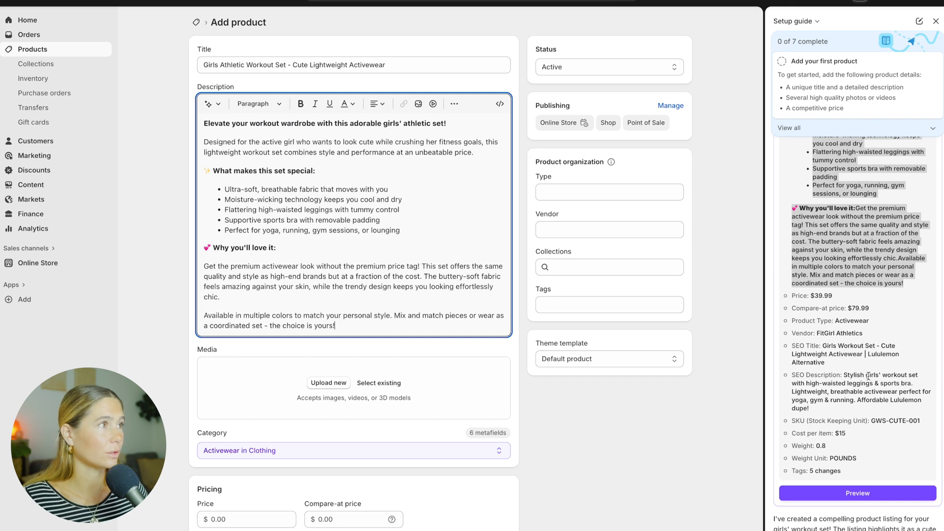
# - Set the product's cost per item to 15 and its weight to 0.8 lb
pyautogui.scroll(-2, 868, 377)
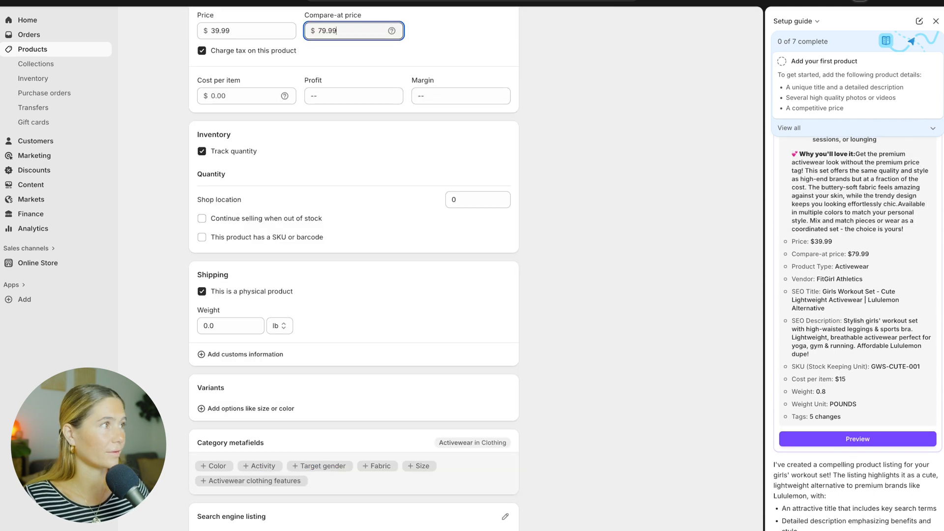
pyautogui.scroll(2, 306, 199)
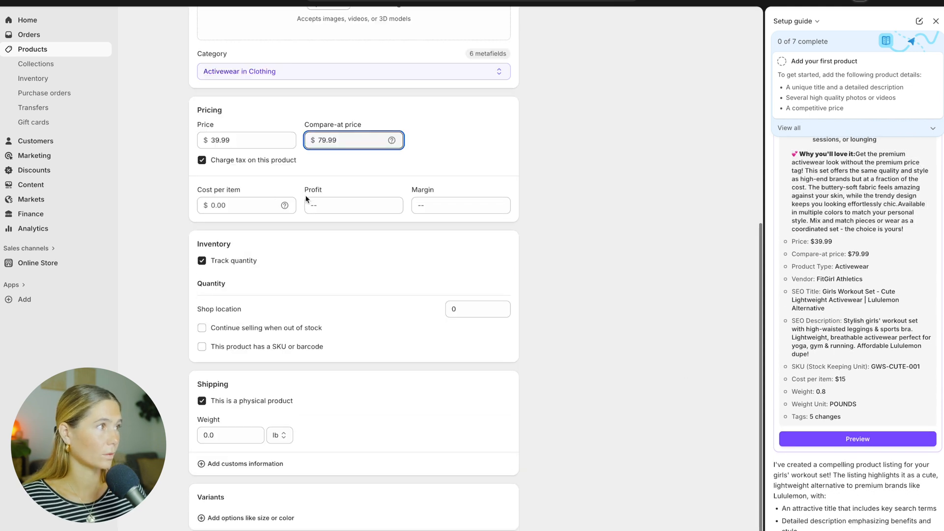
pyautogui.click(240, 202)
pyautogui.write('15')
pyautogui.click(225, 431)
pyautogui.write('.8')
pyautogui.scroll(-3, 383, 449)
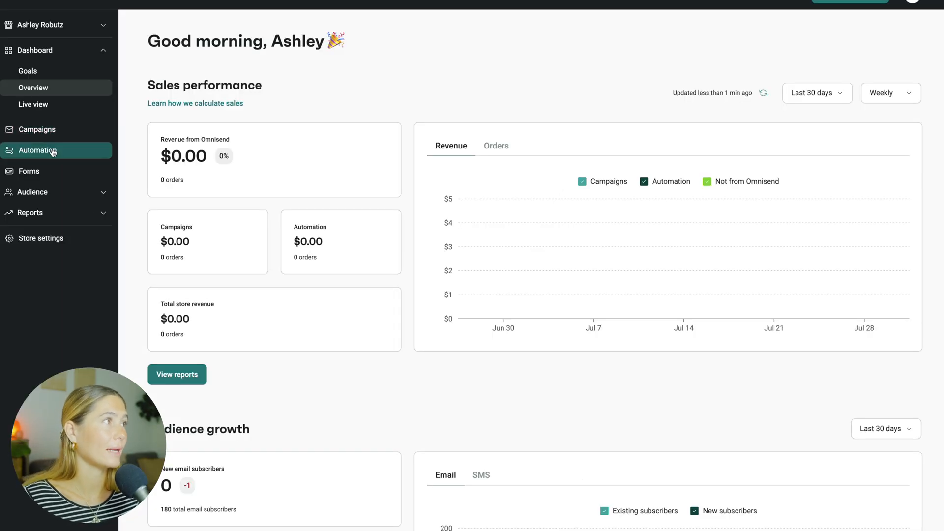
# - Start creating a new automation workflow and filter the pre-built templates to the Welcome type
pyautogui.click(23, 151)
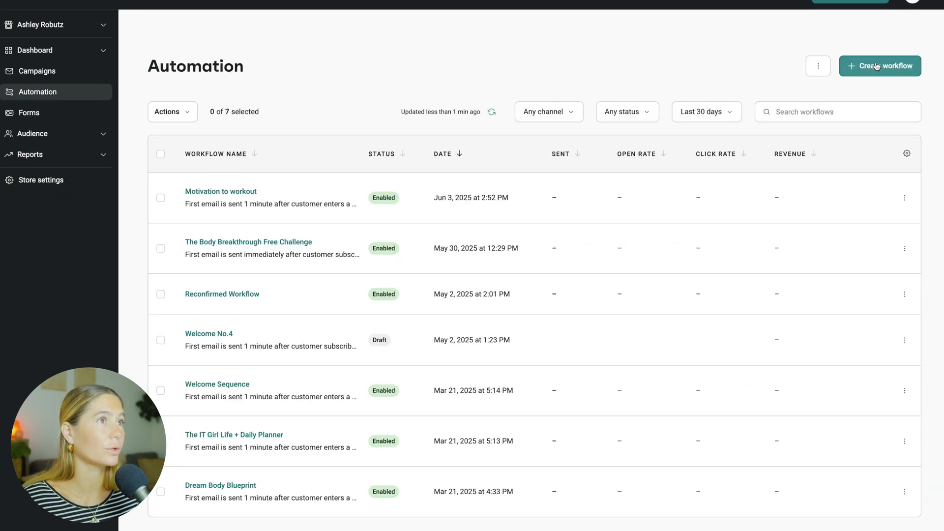
pyautogui.click(877, 65)
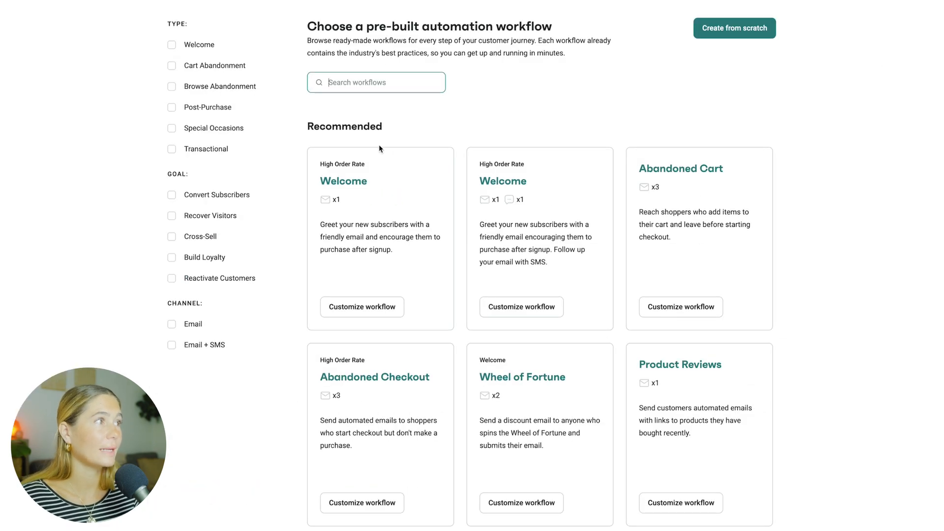
pyautogui.click(194, 46)
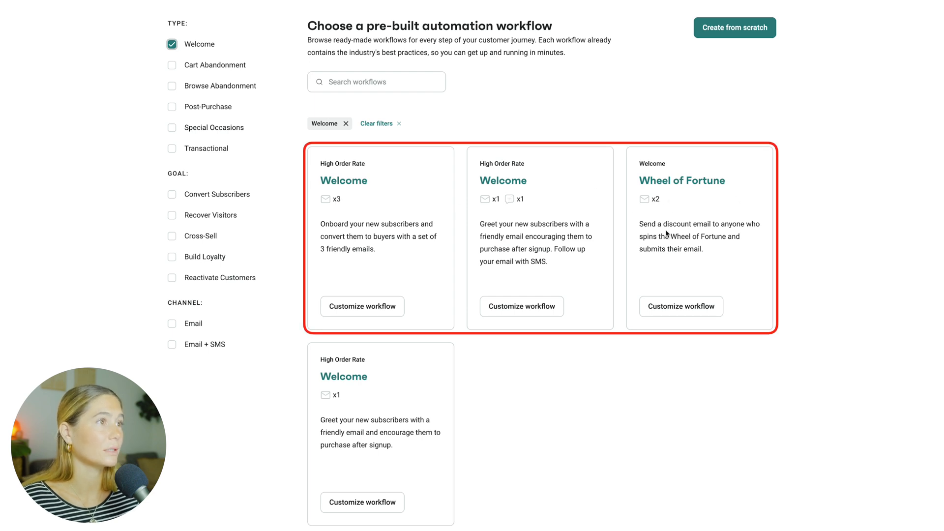
# - Customize the Welcome workflow template that onboards subscribers with three emails
pyautogui.moveTo(321, 227); pyautogui.dragTo(376, 251)
pyautogui.click(422, 259)
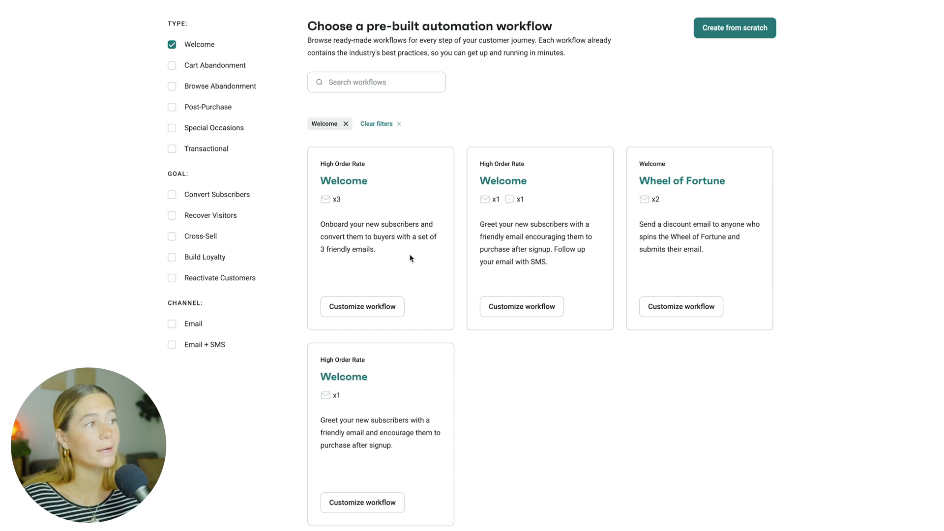
pyautogui.click(358, 312)
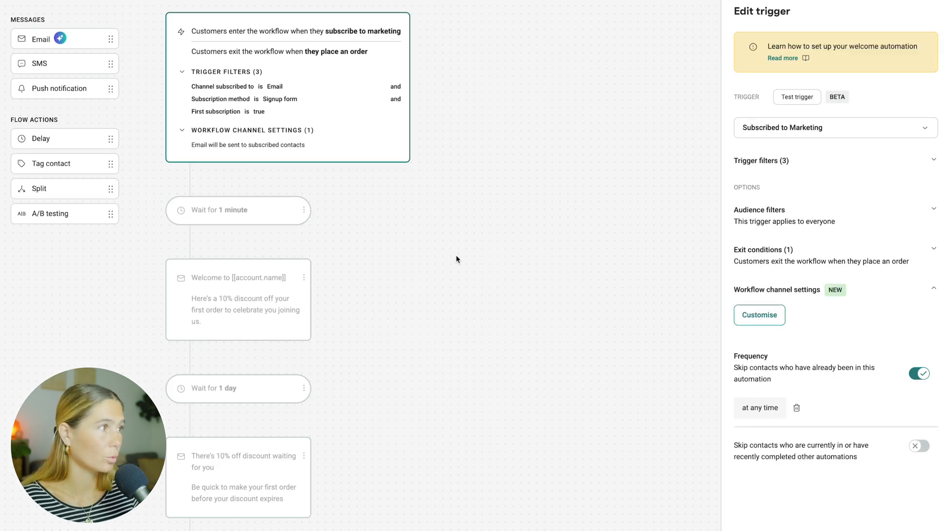
# - Inspect the first welcome email's settings and content, including its Shop now button
pyautogui.click(191, 297)
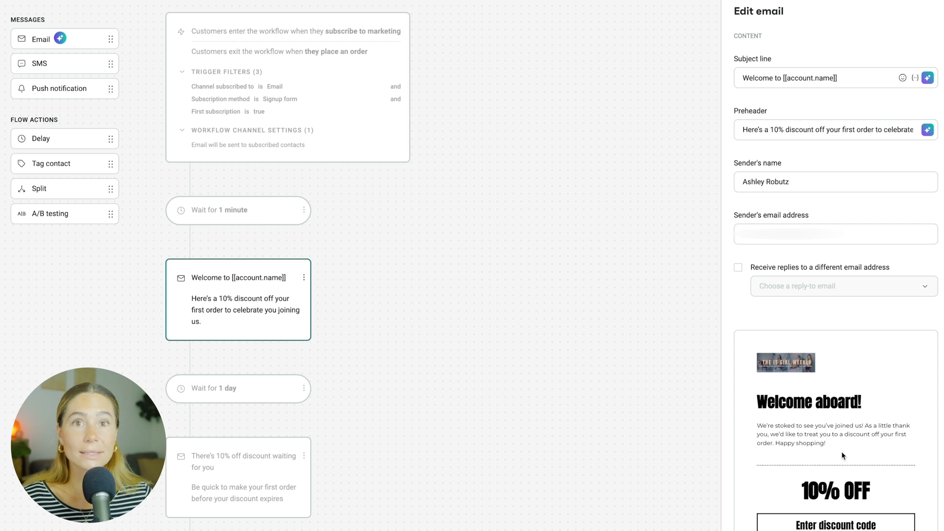
pyautogui.scroll(-2, 842, 452)
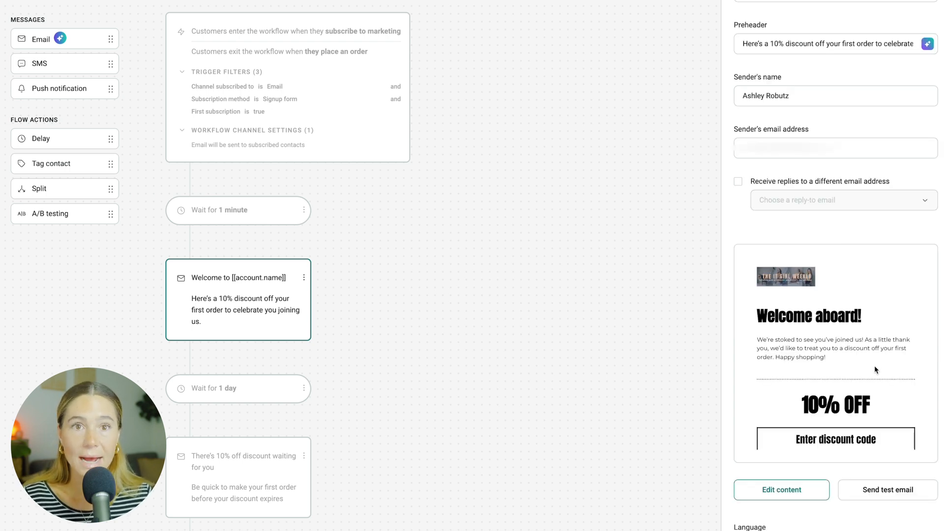
pyautogui.click(787, 489)
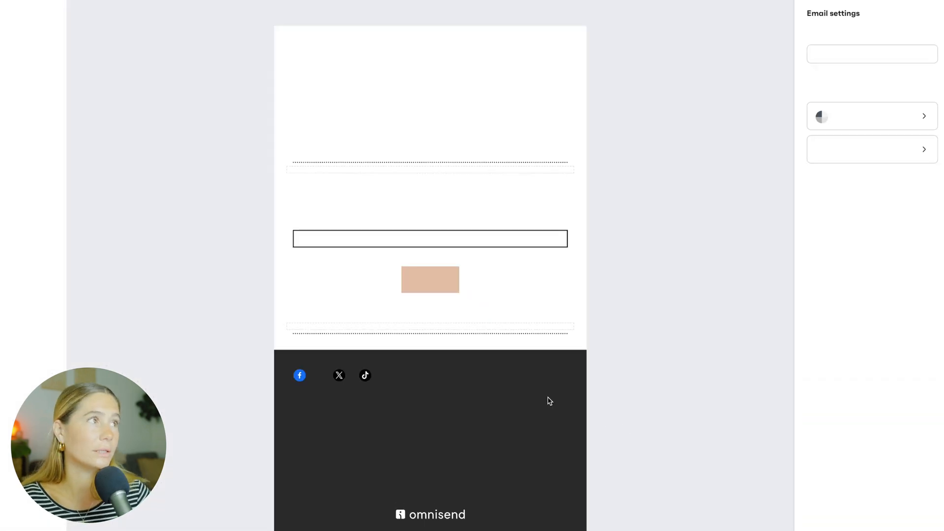
pyautogui.click(558, 80)
pyautogui.click(261, 38)
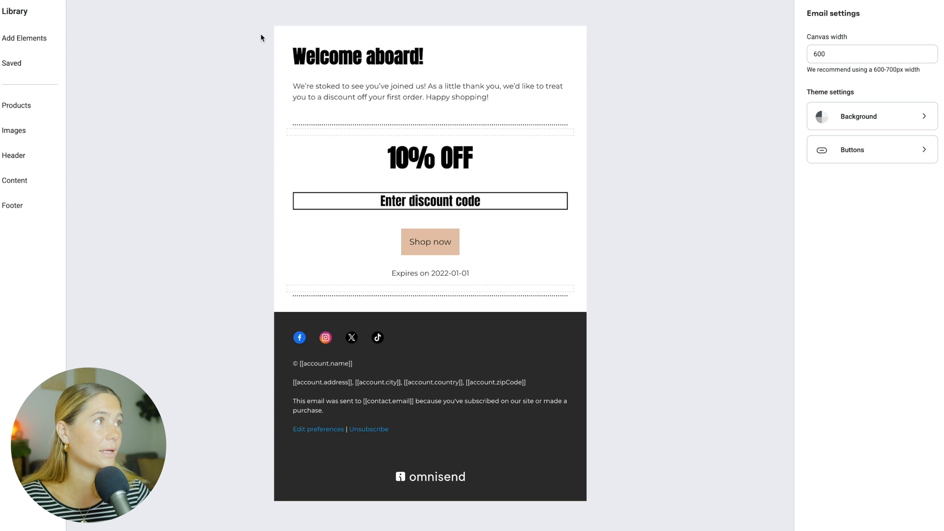
pyautogui.click(458, 244)
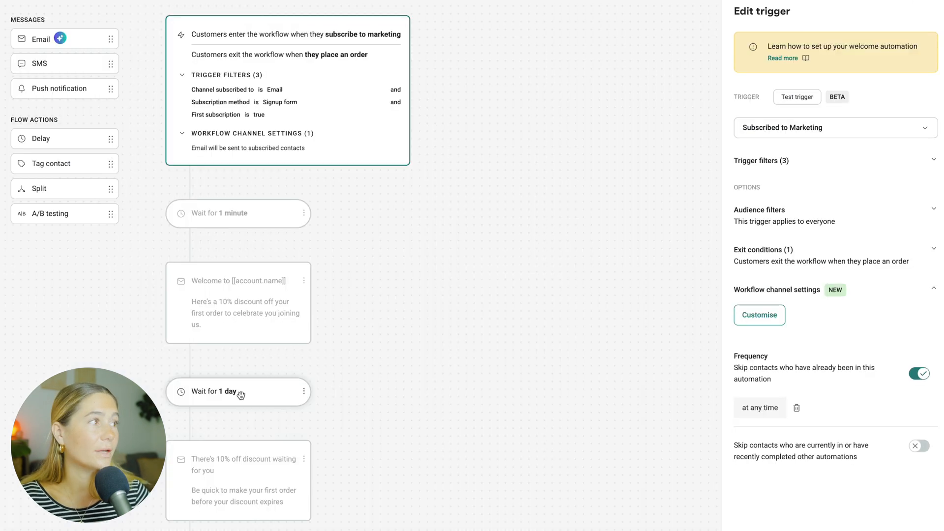
pyautogui.click(240, 394)
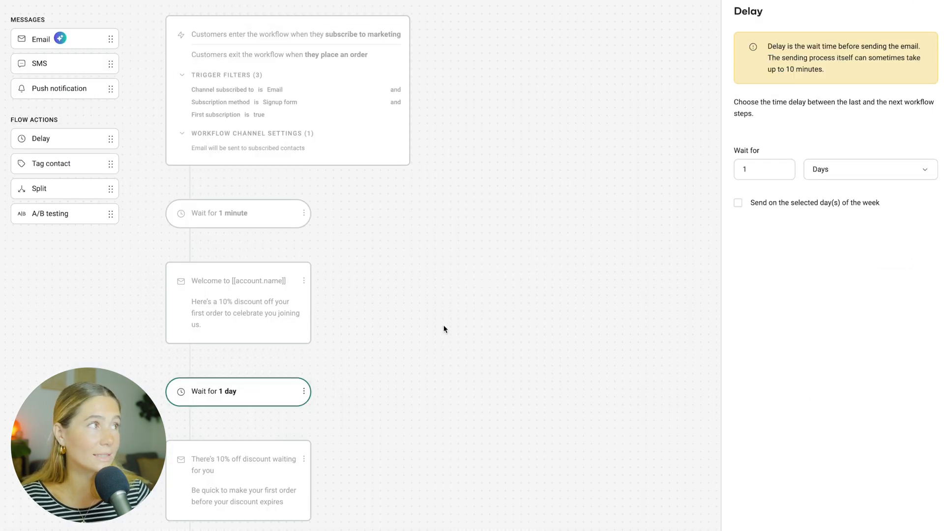
# - Review the one-day delay and the second discount email in the workflow
pyautogui.scroll(-2, 453, 325)
pyautogui.scroll(2, 453, 325)
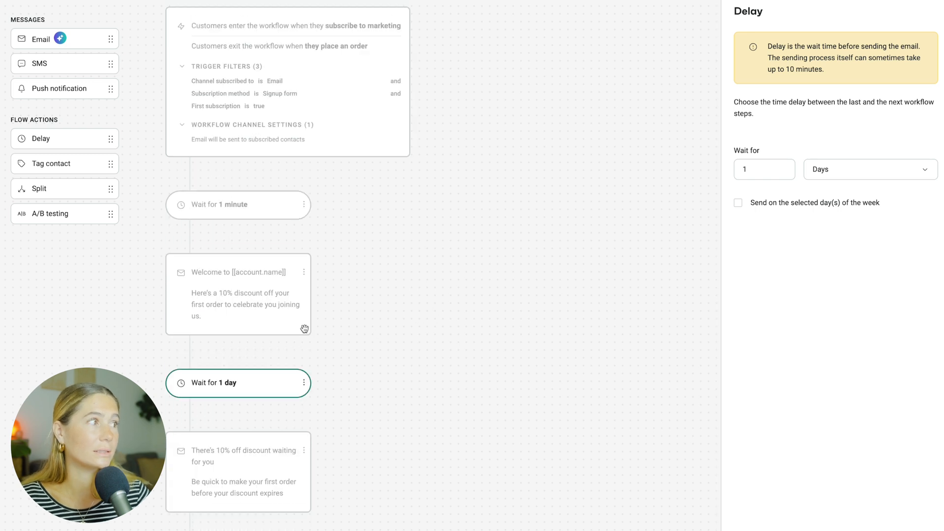
pyautogui.click(238, 315)
pyautogui.click(222, 453)
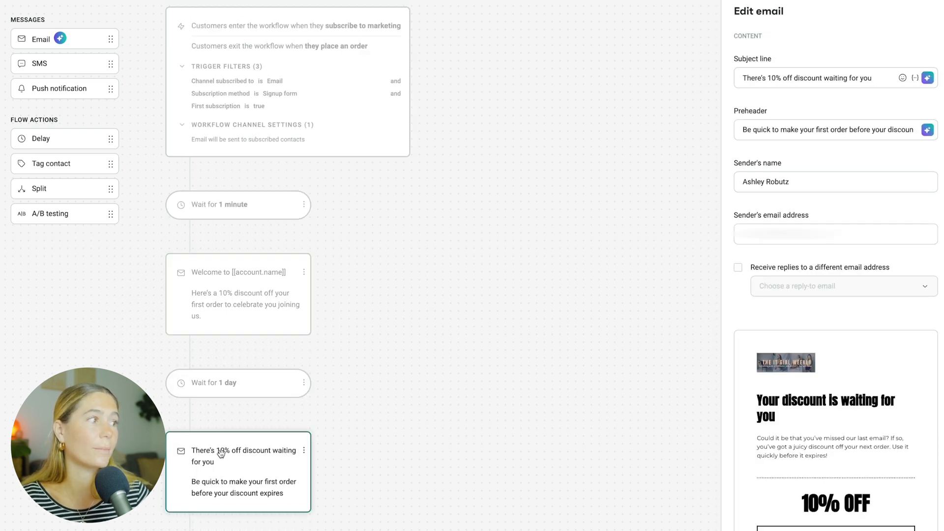
pyautogui.click(239, 392)
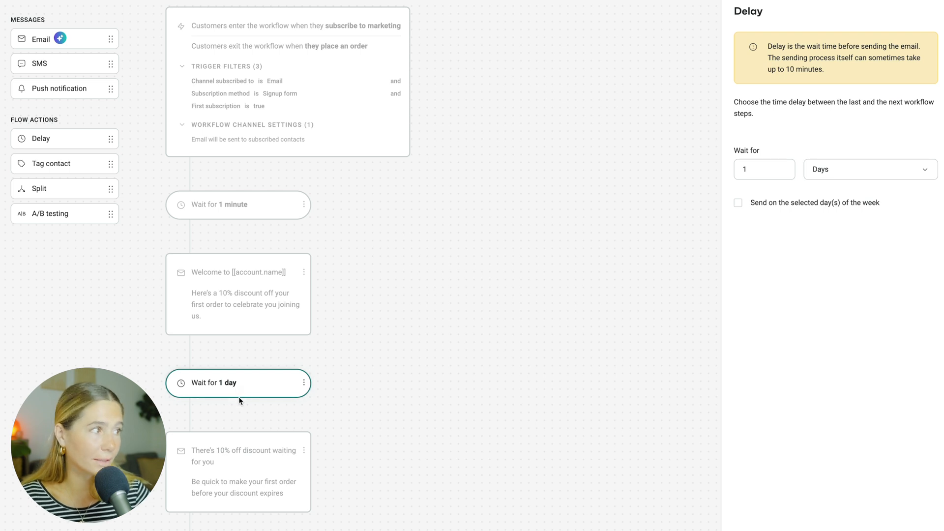
pyautogui.click(211, 445)
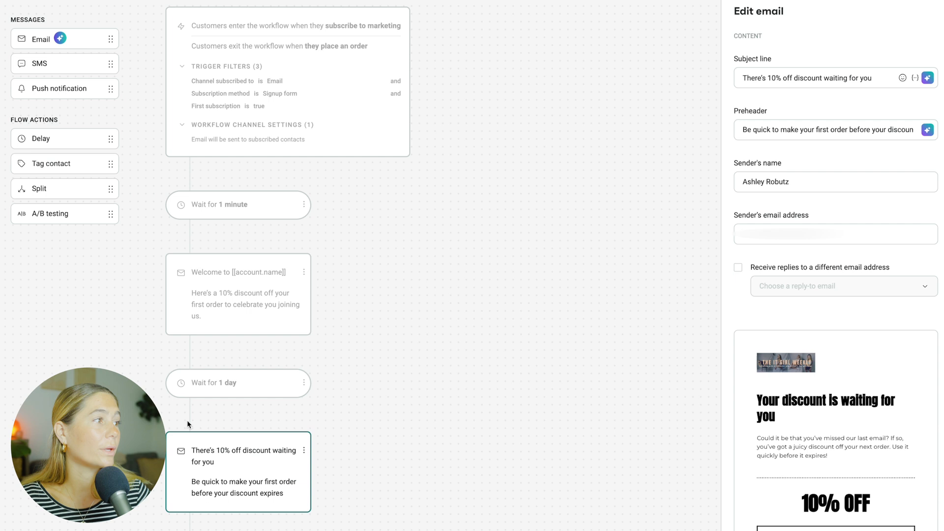
pyautogui.scroll(-2, 223, 388)
# - Add a new email step after the one-day wait and open its content editor
pyautogui.moveTo(41, 39); pyautogui.dragTo(169, 430)
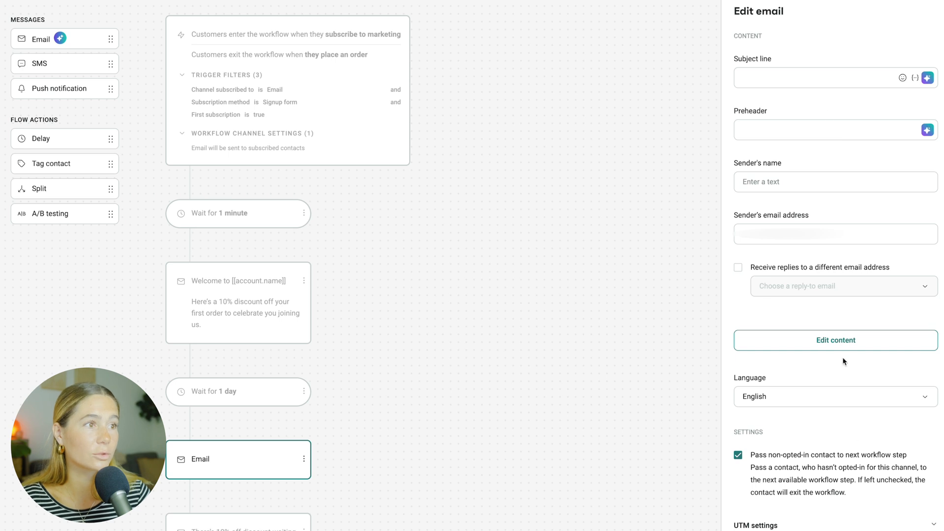
pyautogui.click(847, 344)
pyautogui.click(504, 45)
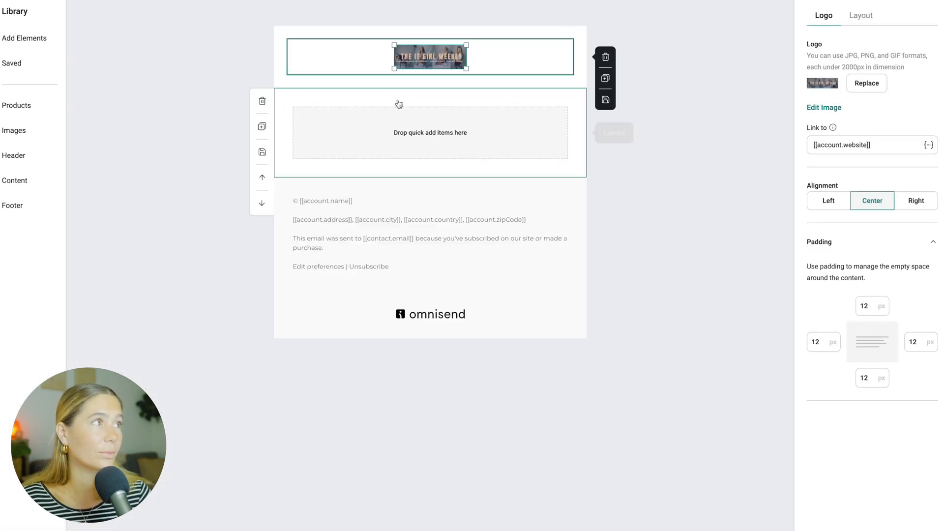
pyautogui.click(437, 122)
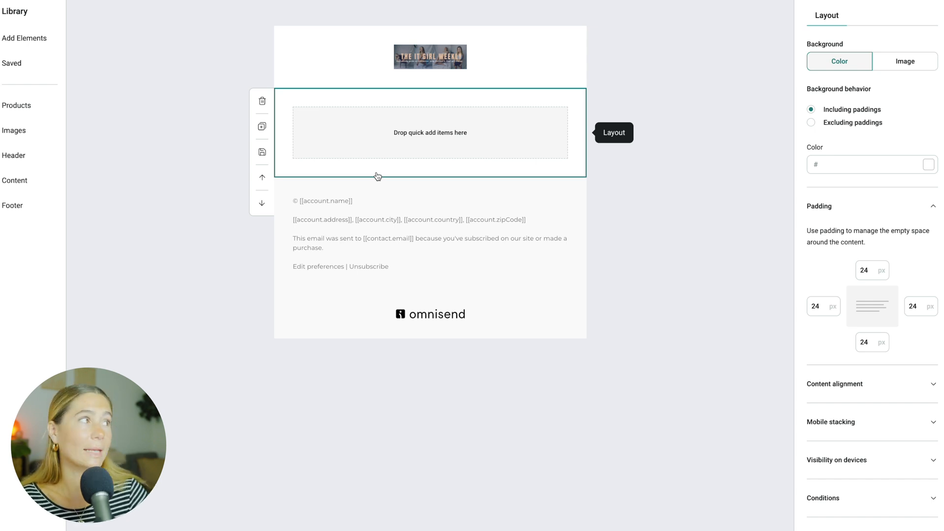
# - Add a text block and an image block to the new email's layout
pyautogui.click(28, 38)
pyautogui.moveTo(109, 87); pyautogui.dragTo(437, 148)
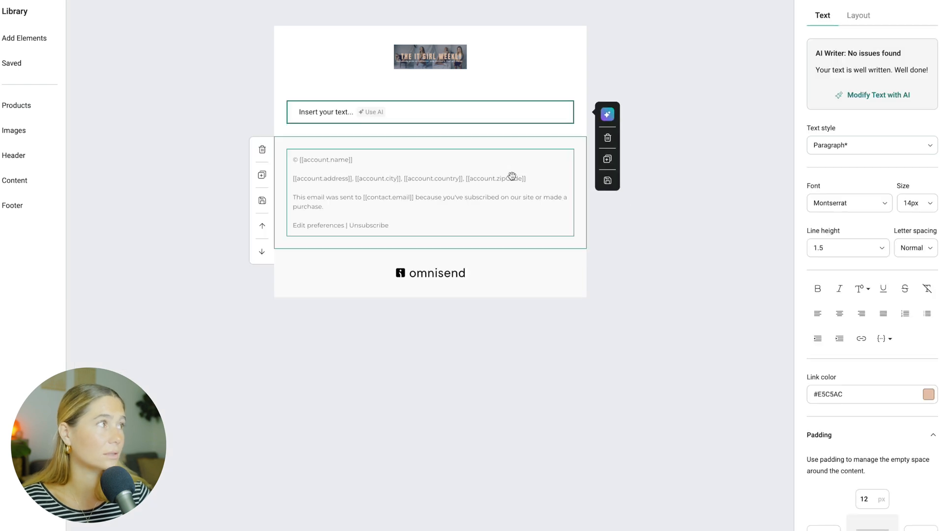
pyautogui.click(25, 38)
pyautogui.moveTo(109, 133); pyautogui.dragTo(428, 162)
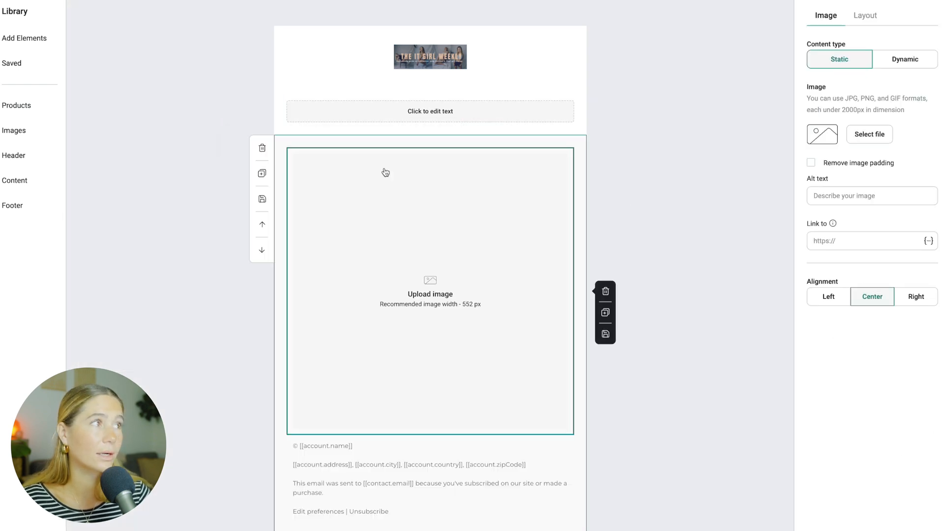
# - Enter the text My mission and why in the text block and leave the email editor
pyautogui.click(423, 105)
pyautogui.write('My mission and why')
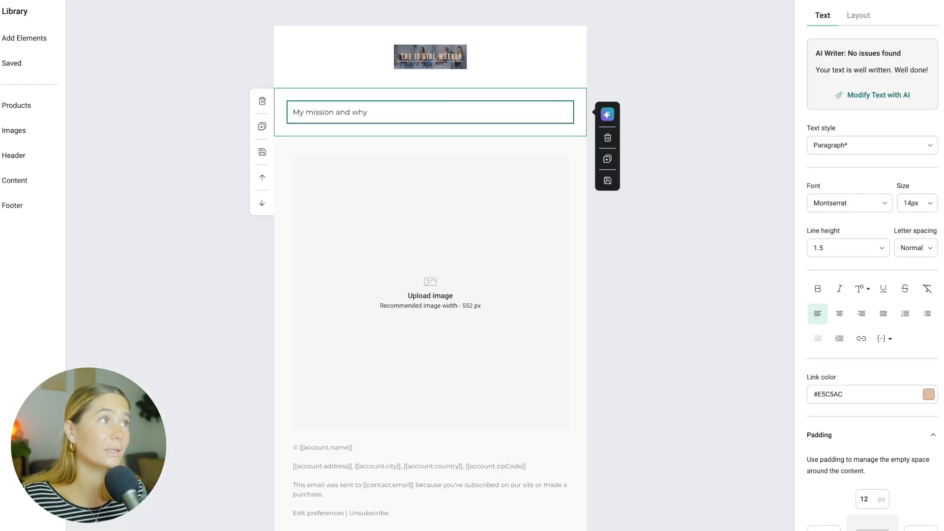
pyautogui.click(476, 57)
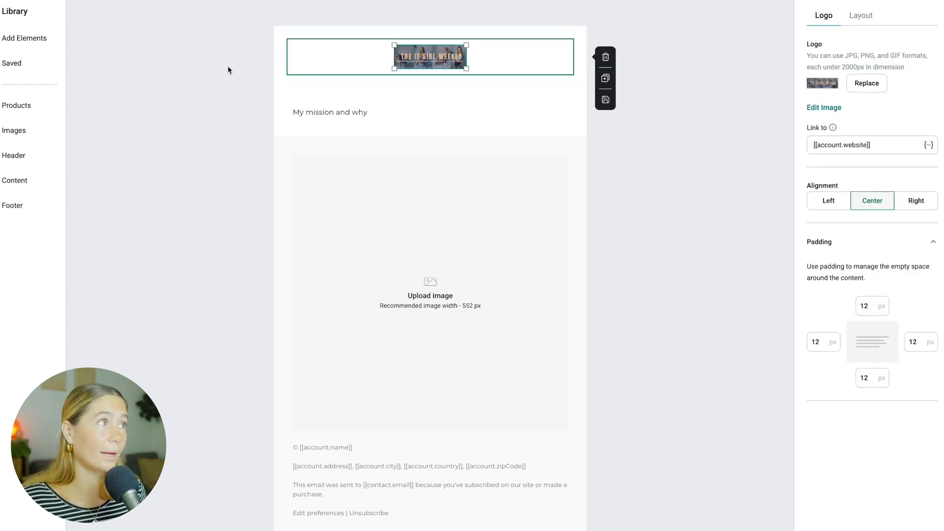
pyautogui.click(262, 40)
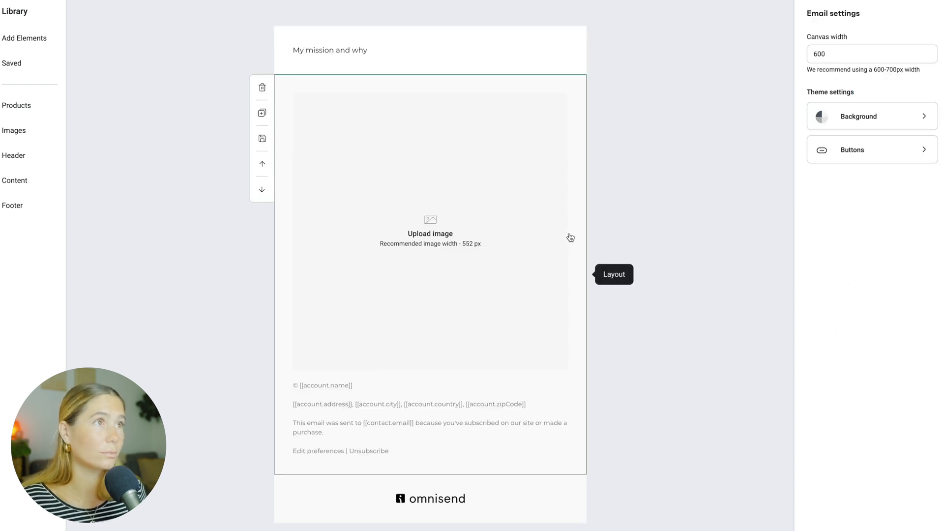
pyautogui.click(546, 106)
pyautogui.scroll(-5, 369, 281)
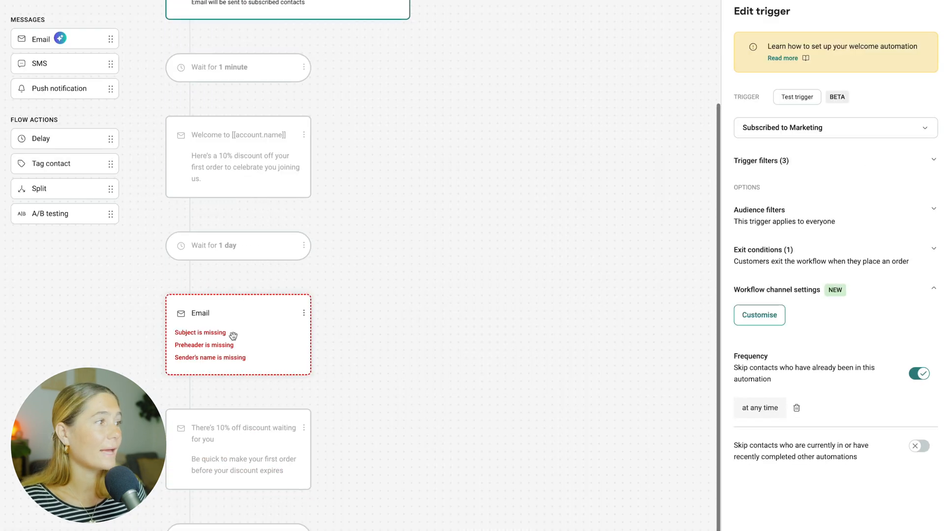
# - Set the later wait step to 2 days and add another email step after it
pyautogui.click(307, 256)
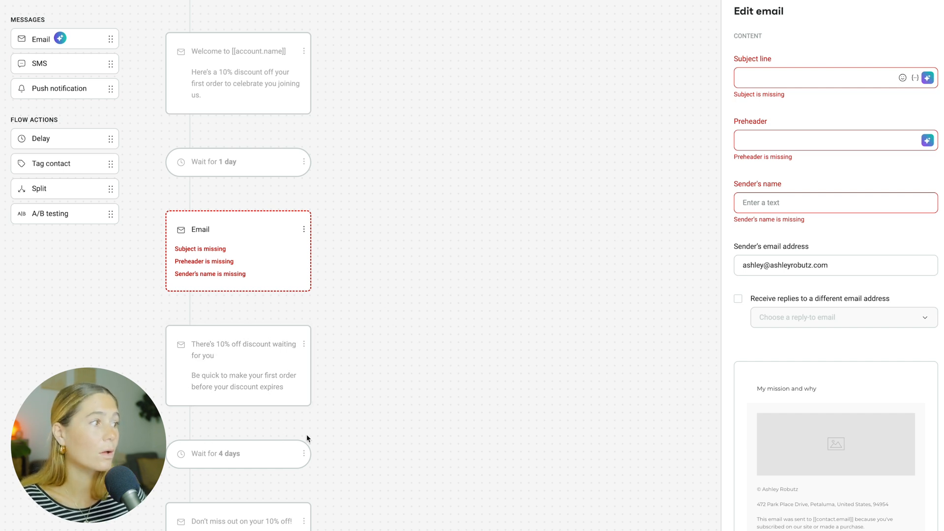
pyautogui.click(279, 461)
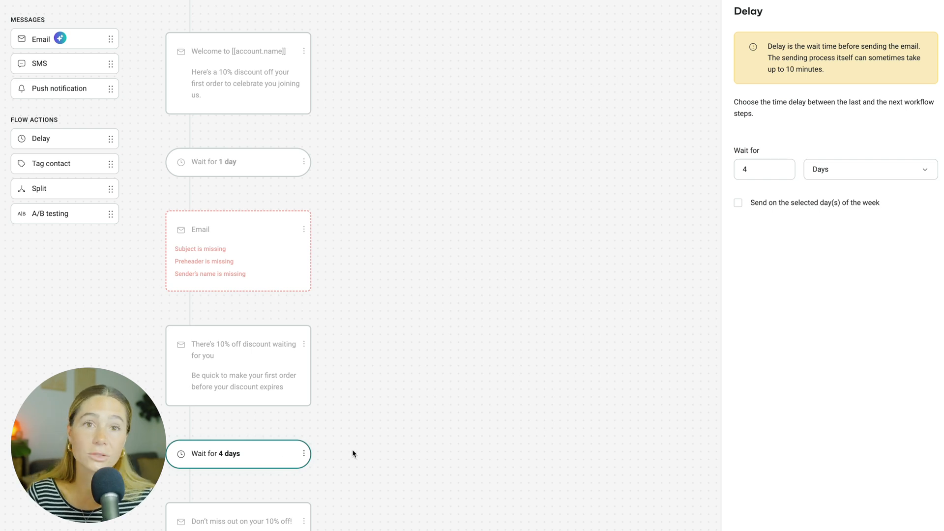
pyautogui.moveTo(757, 171); pyautogui.dragTo(677, 169)
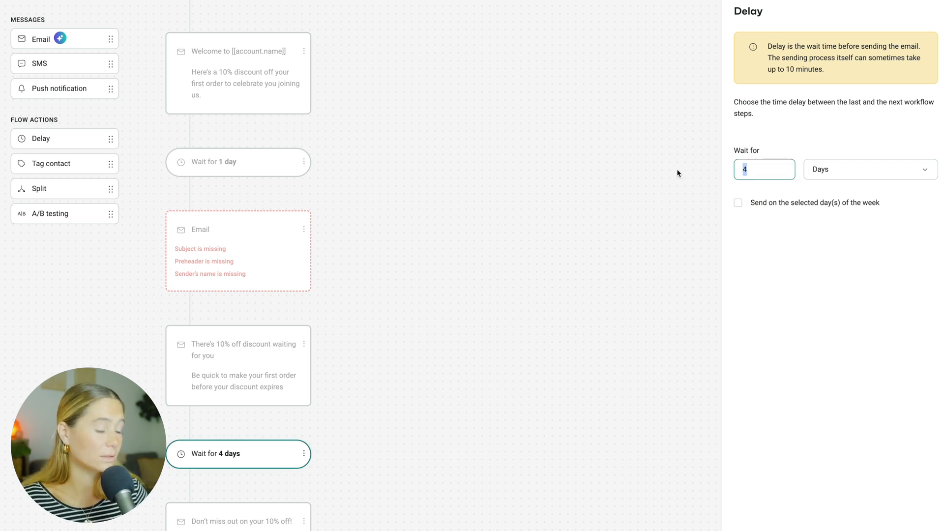
pyautogui.write('2')
pyautogui.click(677, 173)
pyautogui.moveTo(42, 40); pyautogui.dragTo(194, 496)
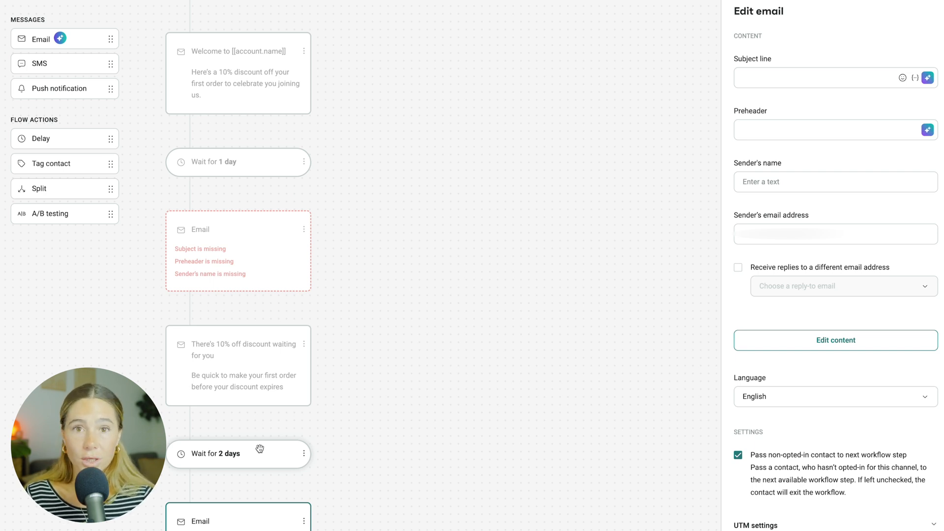
# - Add a delay after the new email step and set it to wait 3 days
pyautogui.scroll(-2, 260, 448)
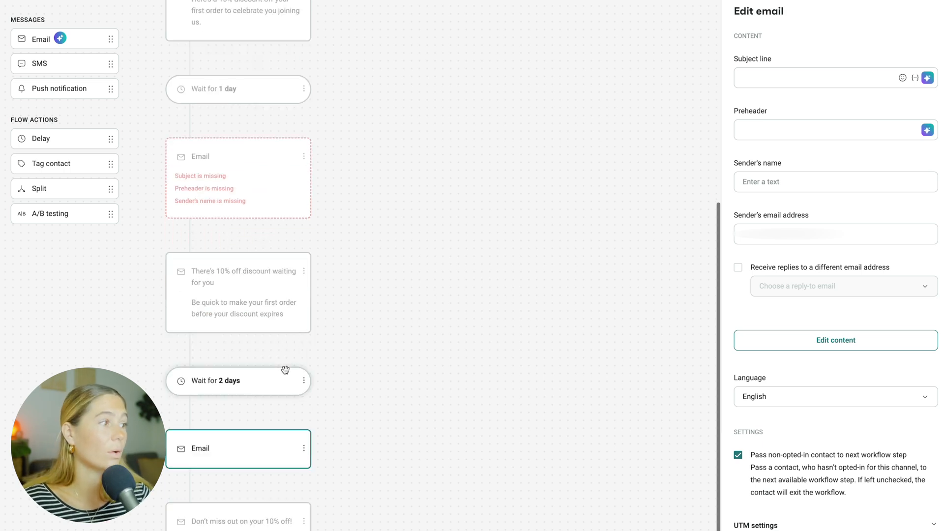
pyautogui.click(192, 494)
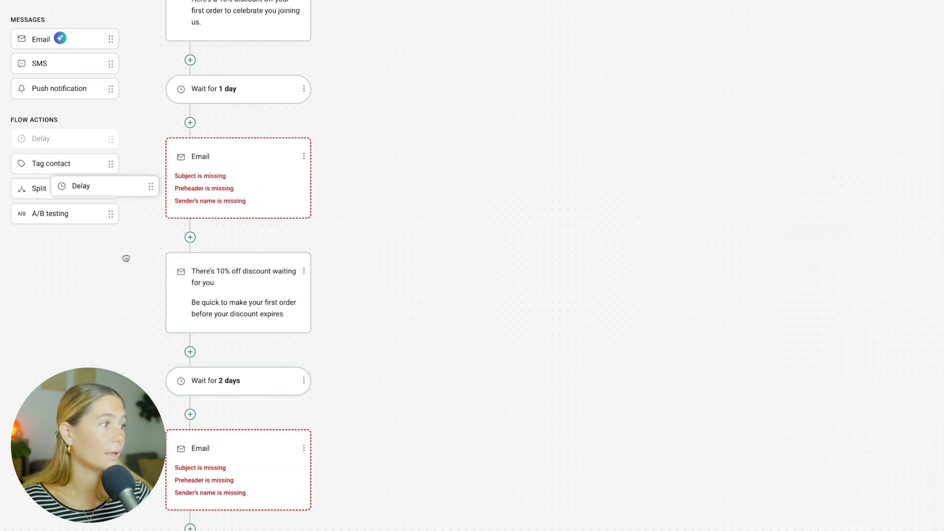
pyautogui.click(59, 138)
pyautogui.doubleClick(762, 170)
pyautogui.write('3')
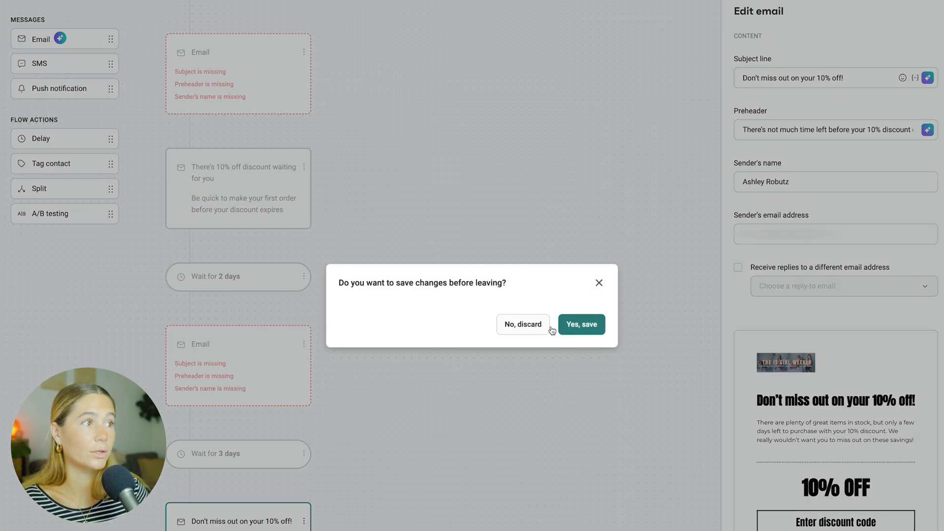
# - Open the content of the final Don't miss out on your 10% off! email to review it, then return to the workflow
pyautogui.click(571, 323)
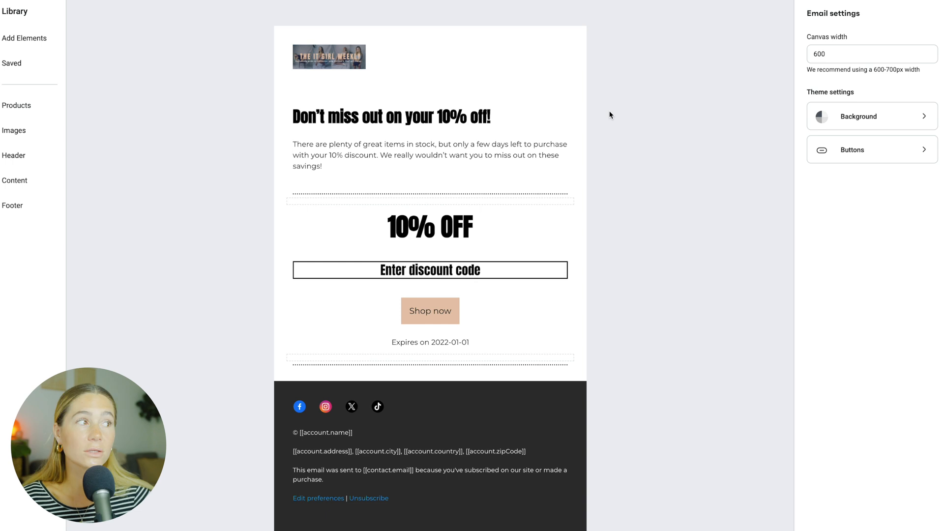
pyautogui.moveTo(570, 96)
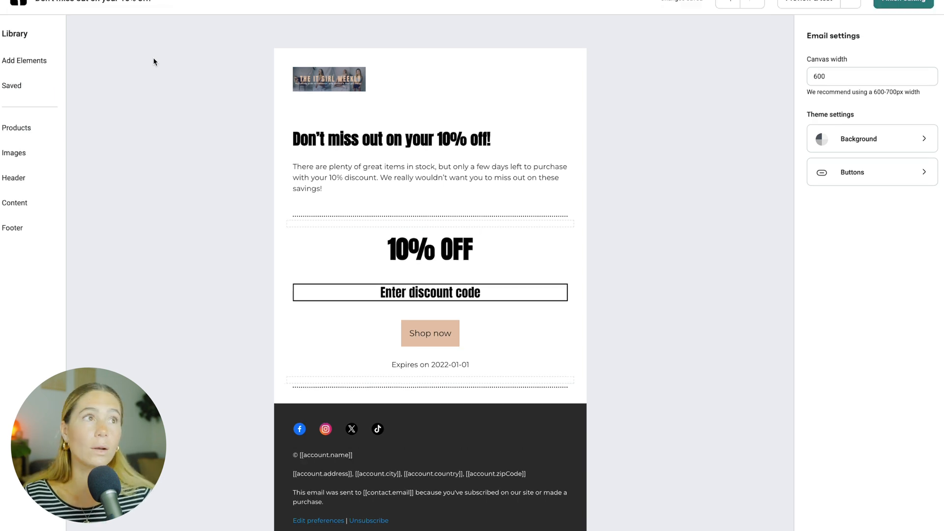
pyautogui.click(891, 4)
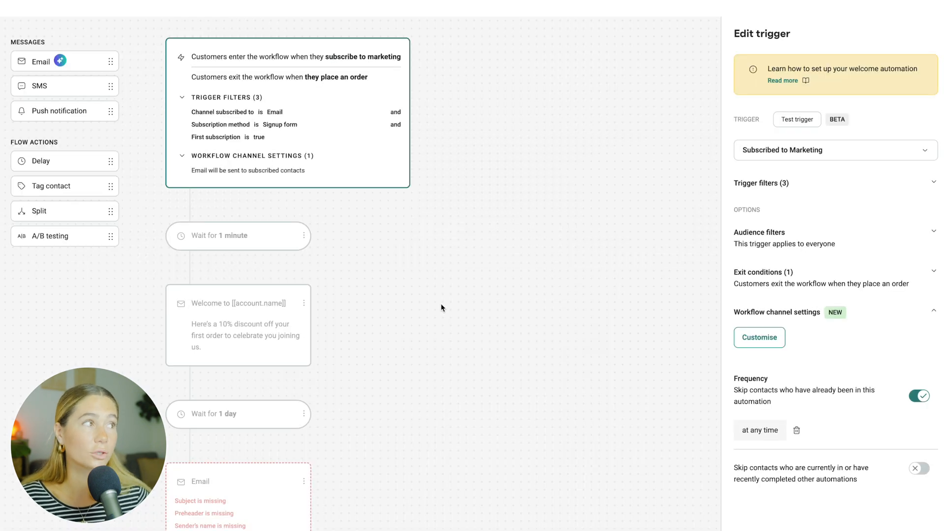
# - Browse the list of available trigger options for the workflow without changing the trigger
pyautogui.scroll(-8, 362, 315)
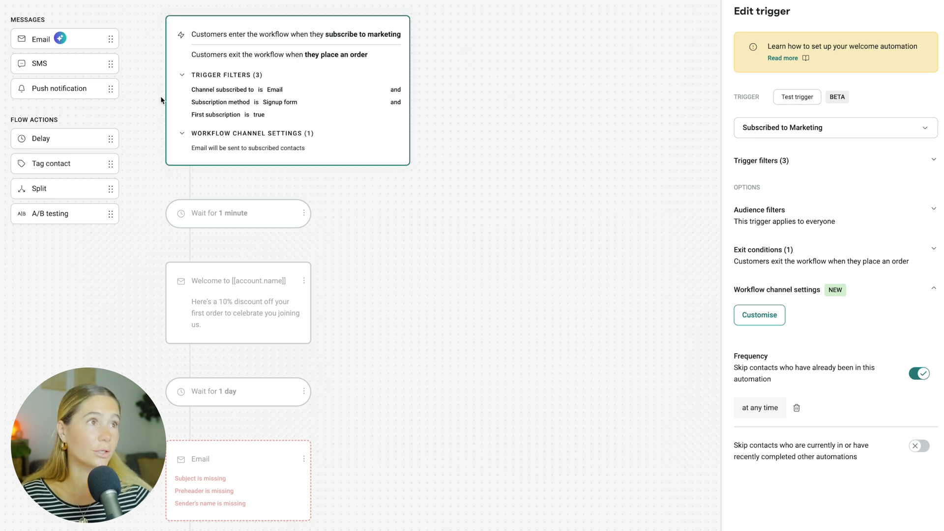
pyautogui.scroll(-3, 295, 97)
pyautogui.scroll(3, 288, 104)
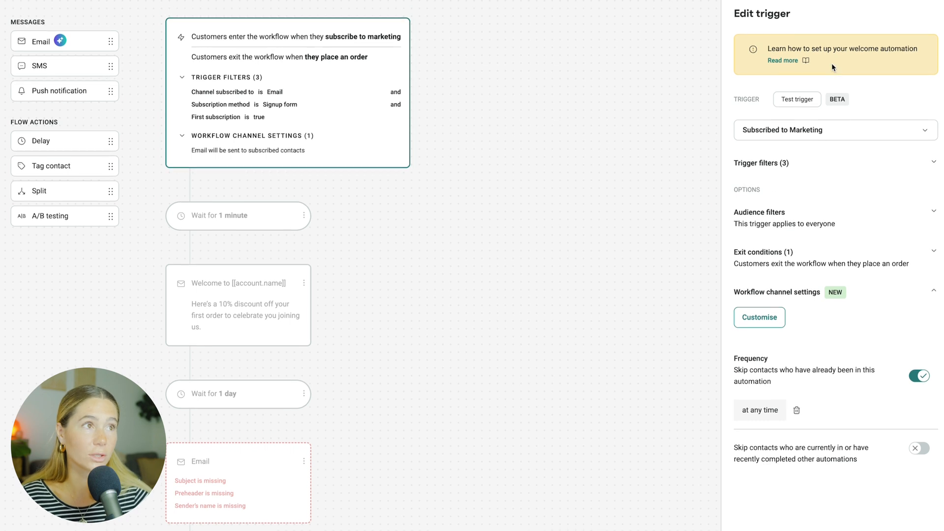
pyautogui.click(819, 132)
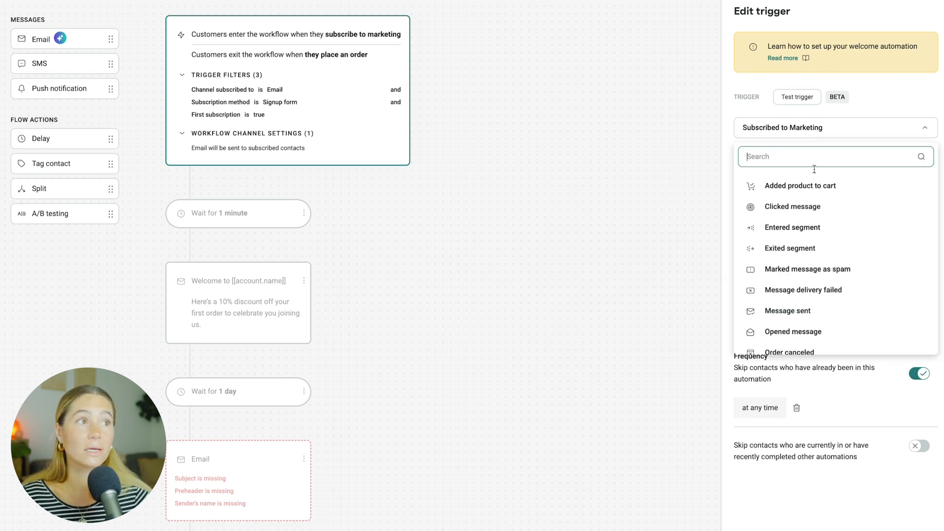
pyautogui.scroll(-1, 879, 196)
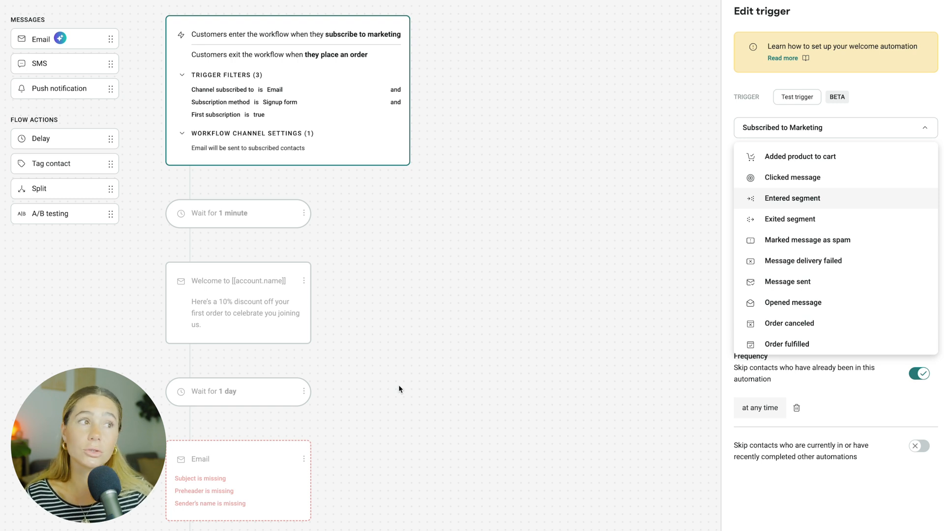
pyautogui.scroll(-2, 822, 268)
pyautogui.scroll(3, 823, 267)
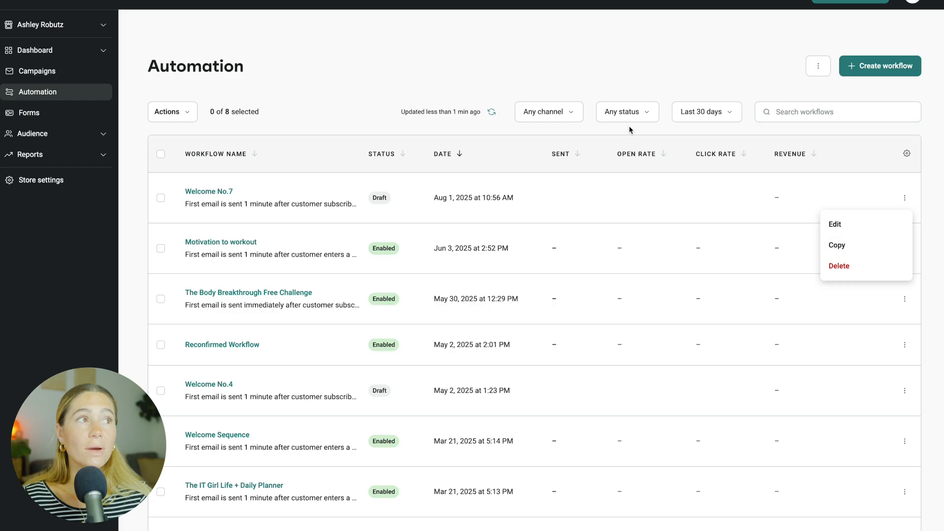
pyautogui.click(666, 57)
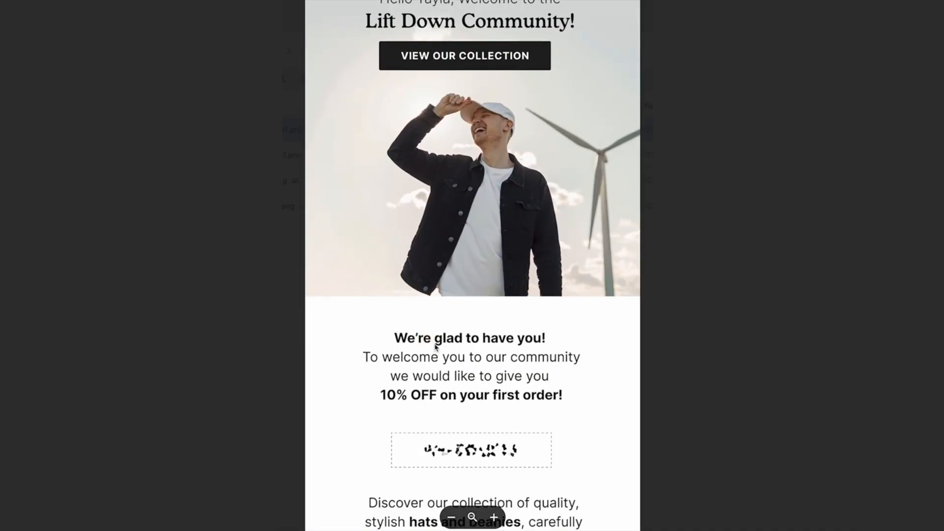
# - Scroll through example brand email designs for reference
pyautogui.scroll(-10, 438, 344)
pyautogui.scroll(-10, 541, 185)
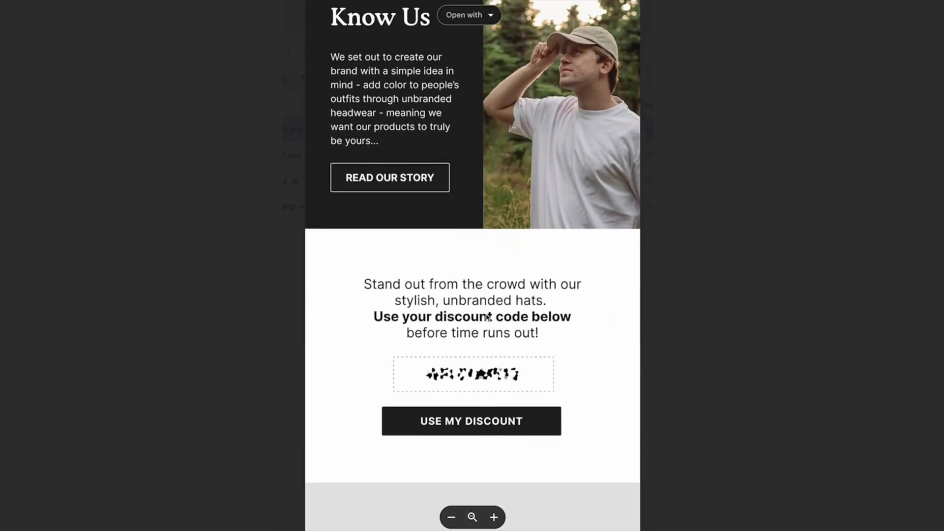
pyautogui.scroll(-5, 497, 215)
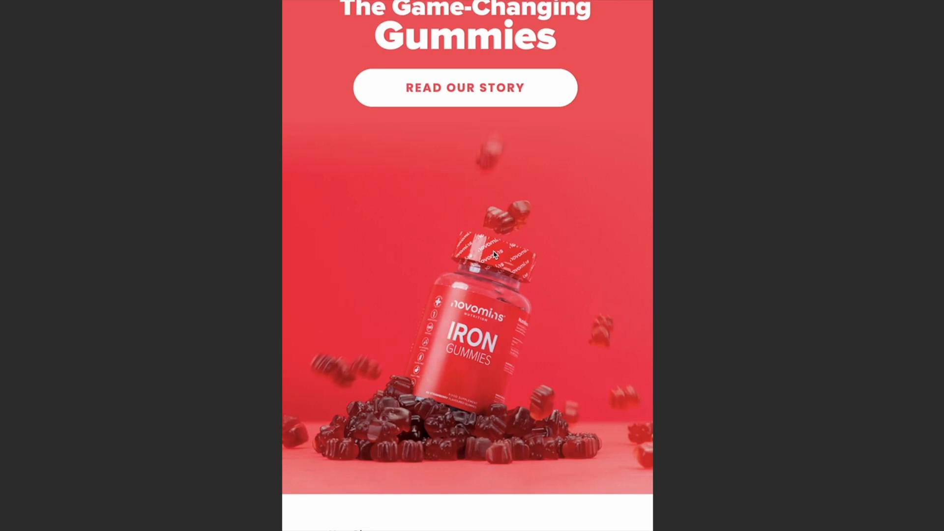
pyautogui.scroll(-5, 494, 255)
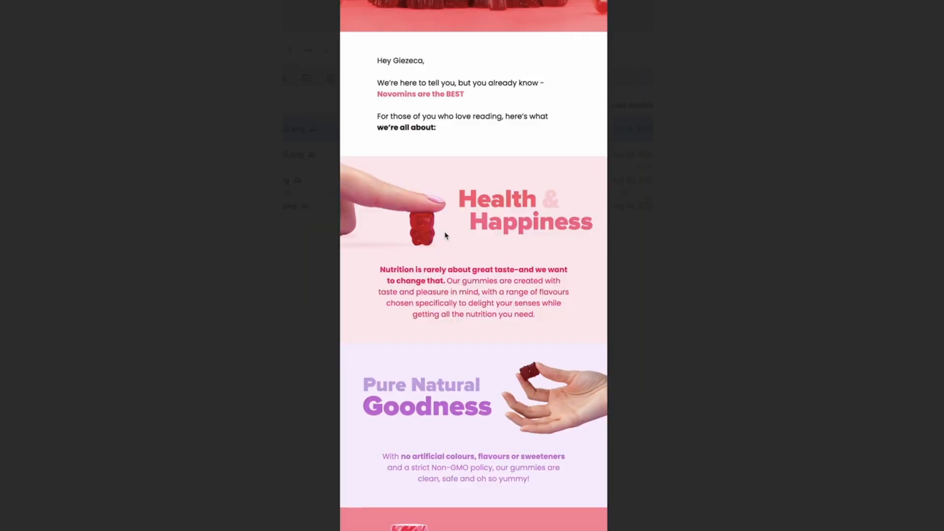
pyautogui.scroll(-5, 432, 207)
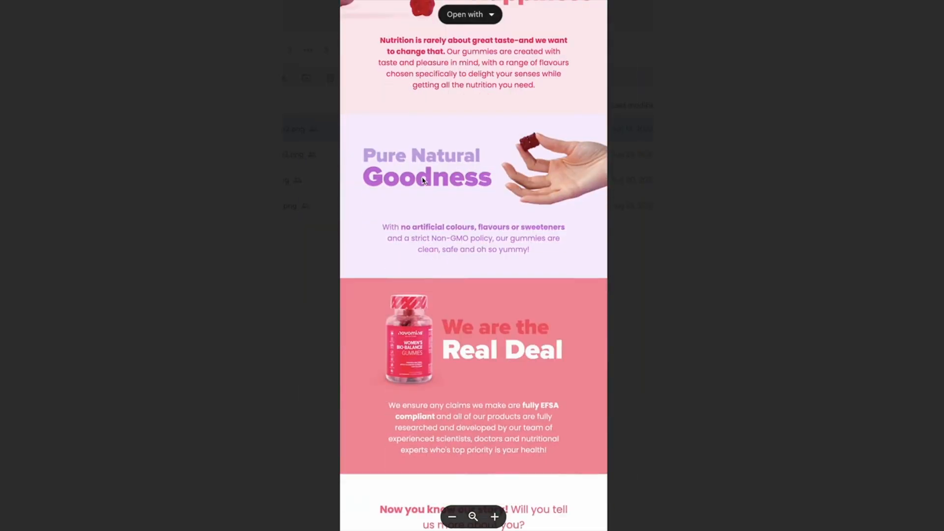
pyautogui.scroll(-3, 540, 226)
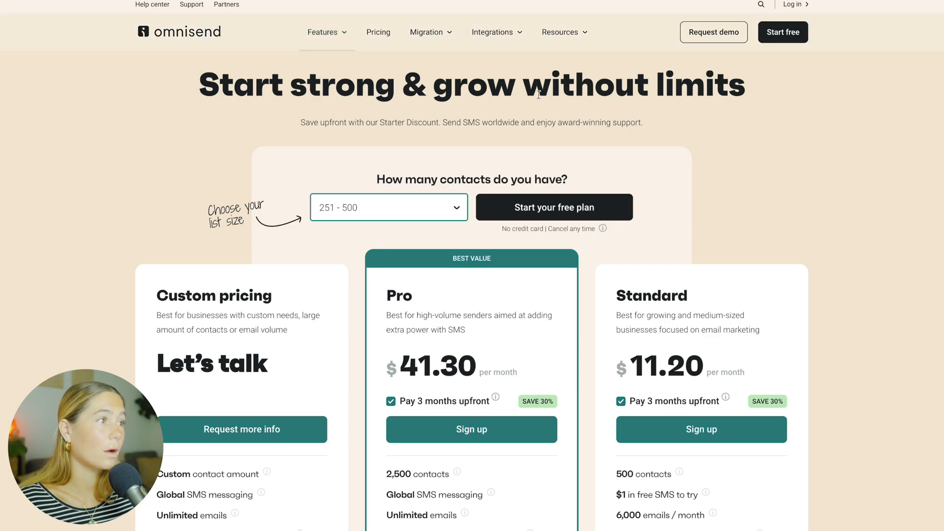
# - Set the pricing page's contact count to 0 - 250 and compare the features of the plans
pyautogui.click(432, 214)
pyautogui.click(361, 225)
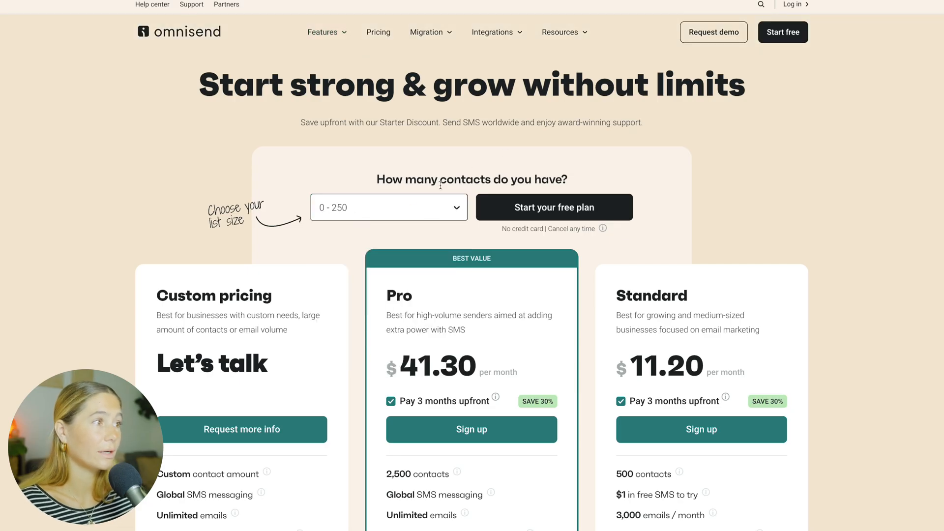
pyautogui.scroll(-2, 615, 146)
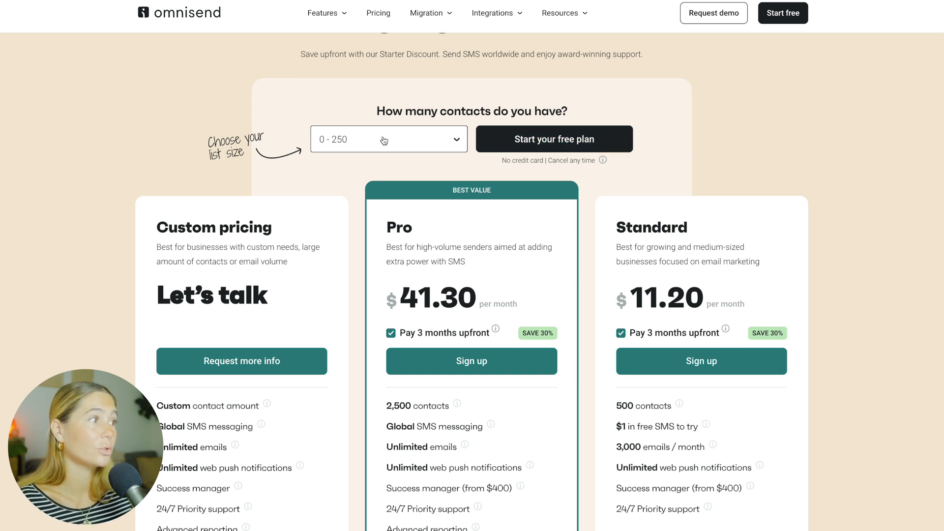
pyautogui.scroll(-2, 385, 141)
pyautogui.scroll(2, 405, 128)
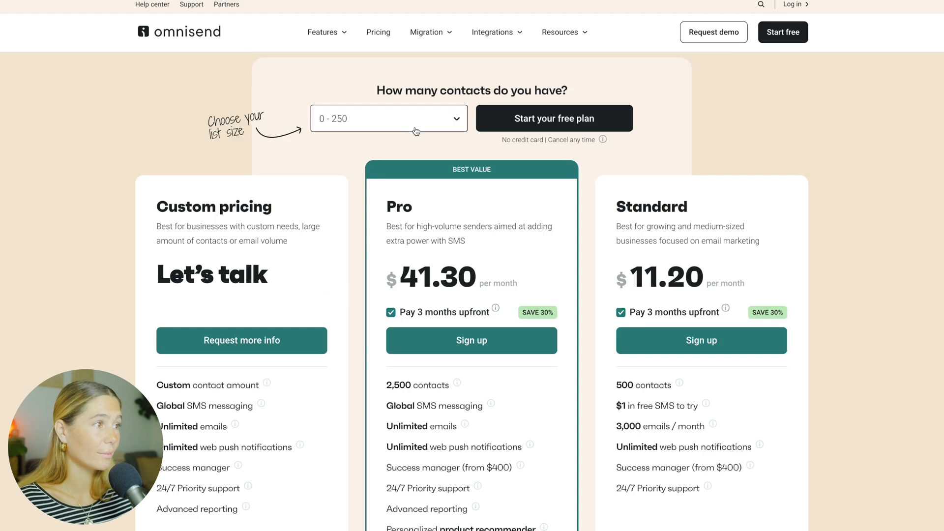
pyautogui.scroll(1, 467, 177)
pyautogui.scroll(-5, 477, 259)
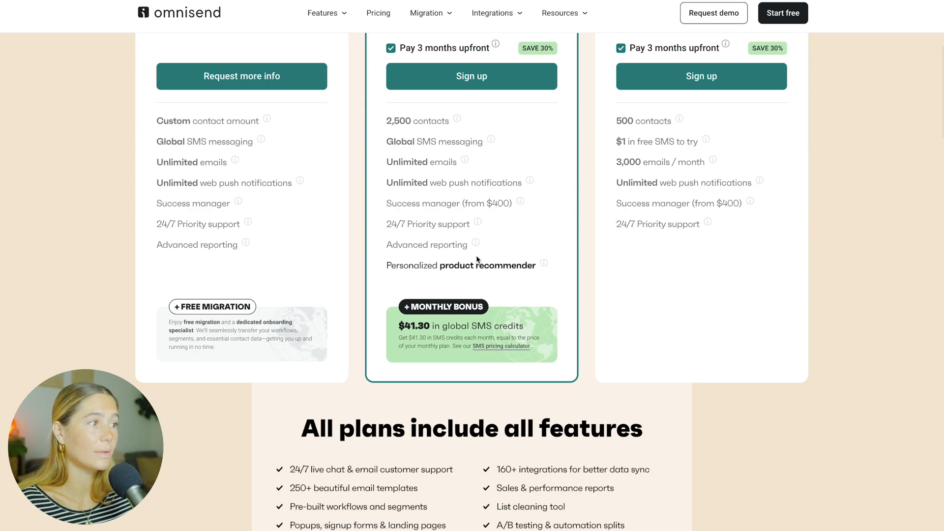
pyautogui.scroll(4, 477, 259)
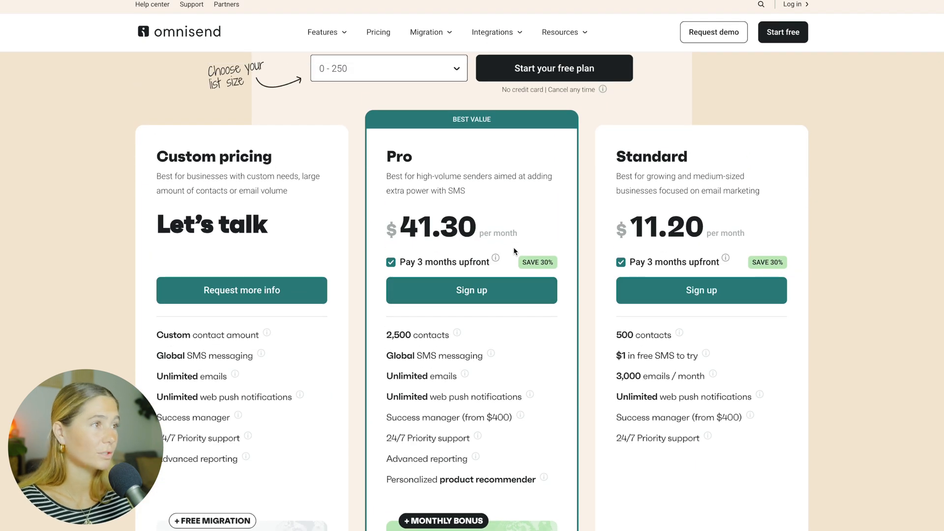
pyautogui.scroll(1, 393, 202)
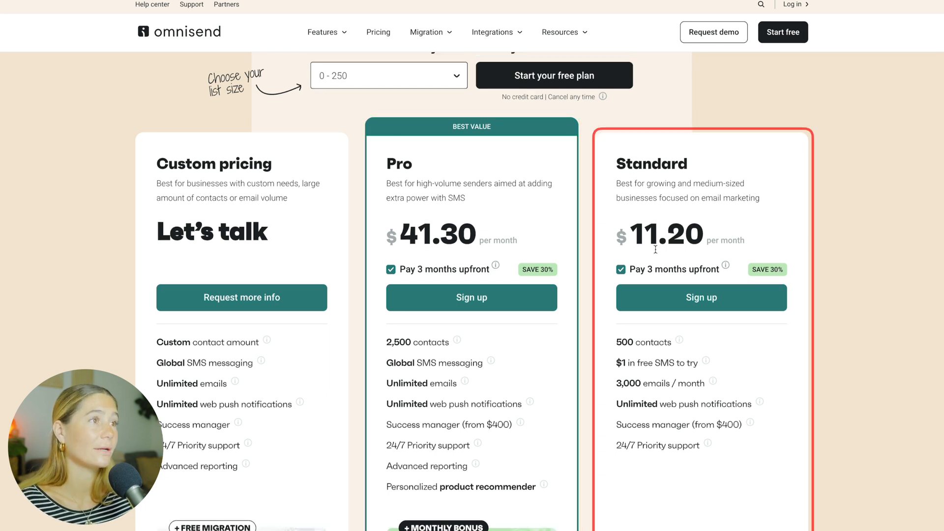
pyautogui.scroll(1, 704, 197)
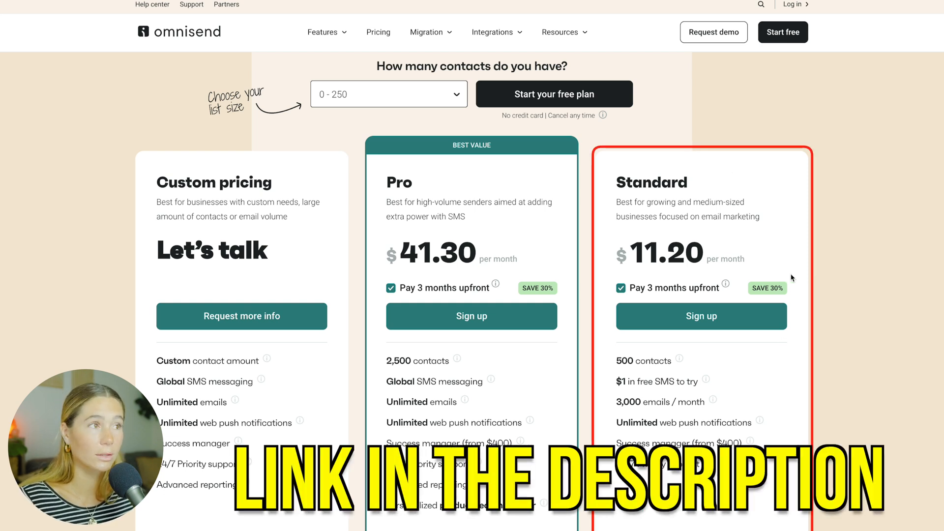
# - Toggle the Standard plan's Pay 3 months upfront option off and back on
pyautogui.click(621, 288)
pyautogui.click(621, 289)
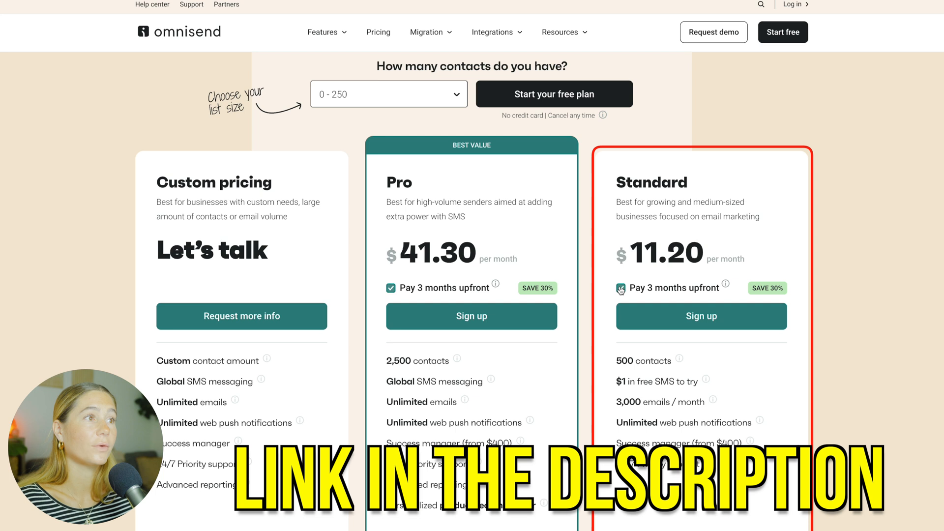
pyautogui.click(622, 288)
pyautogui.click(621, 288)
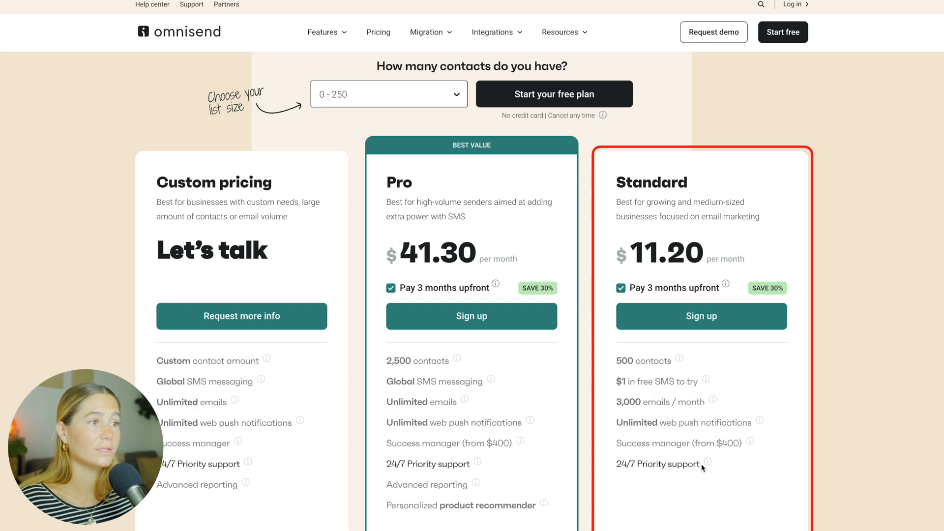
# - Compare plan prices for larger lists by switching the contact count among higher ranges such as 2,501 - 3,000
pyautogui.click(432, 105)
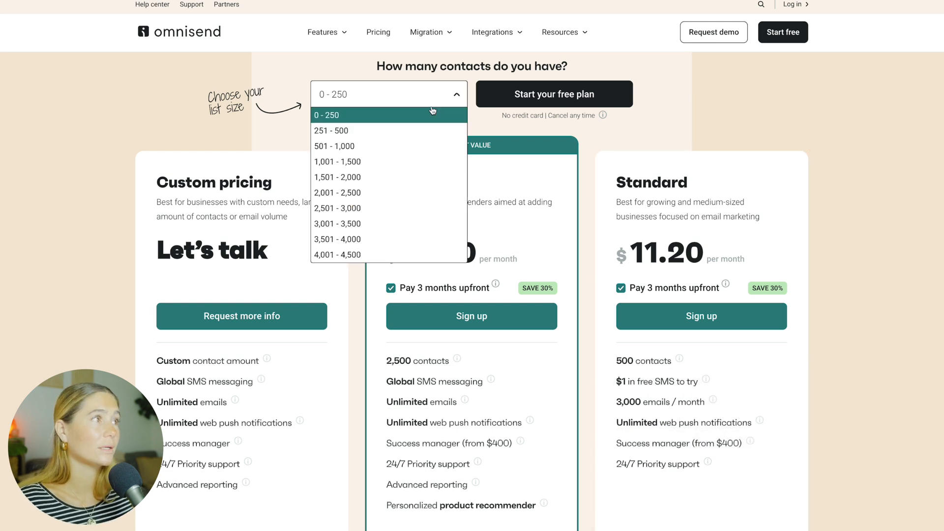
pyautogui.click(395, 209)
pyautogui.click(411, 96)
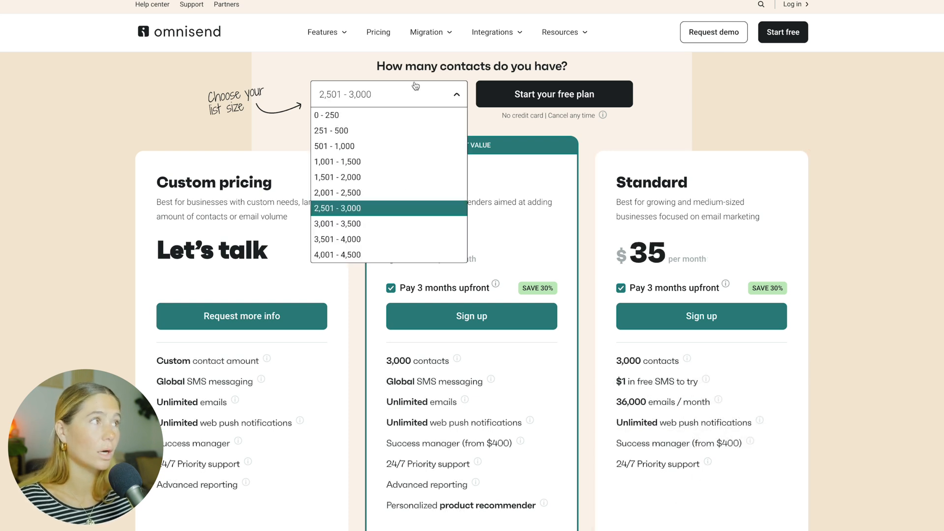
pyautogui.click(400, 240)
pyautogui.click(411, 90)
pyautogui.click(412, 117)
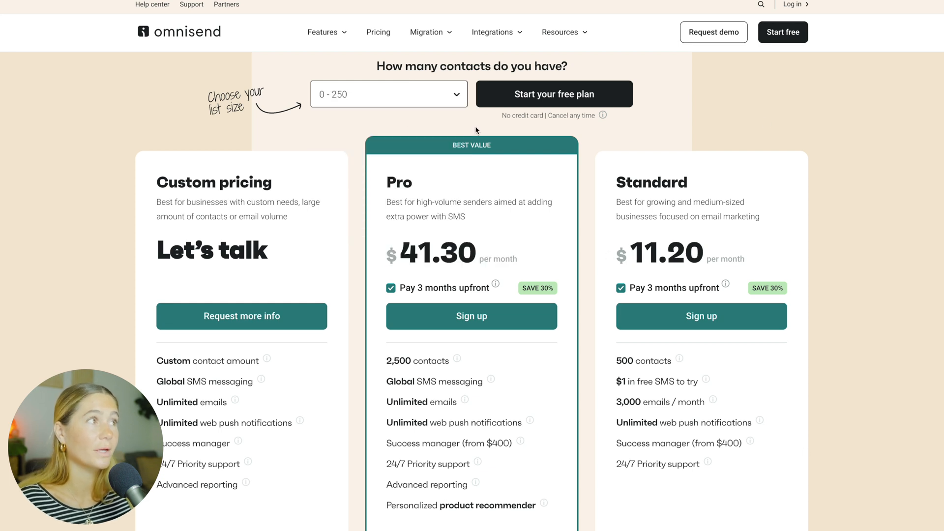
pyautogui.click(413, 94)
pyautogui.click(409, 209)
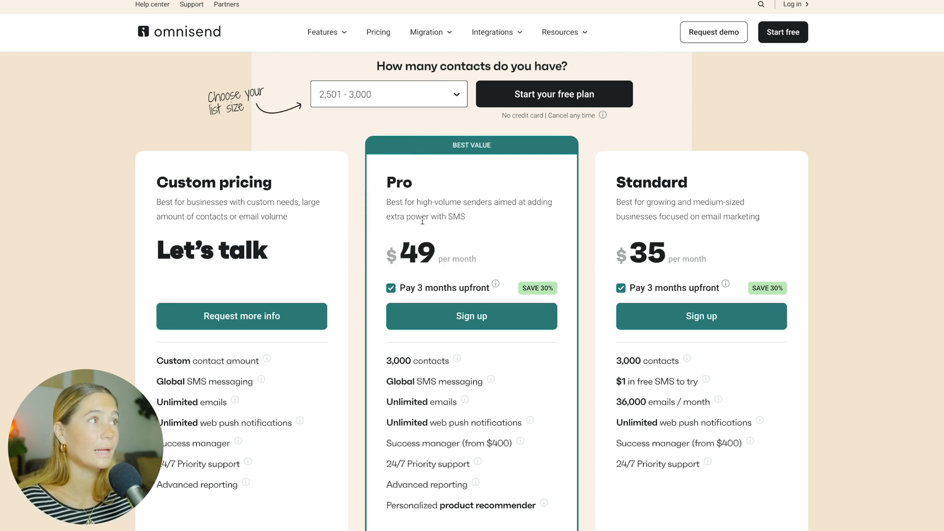
pyautogui.scroll(-1, 525, 204)
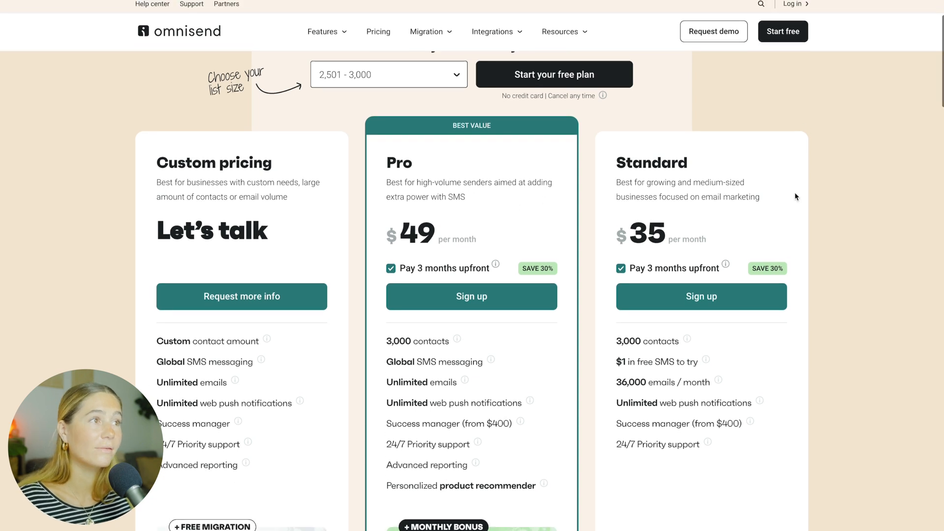
pyautogui.scroll(1, 511, 140)
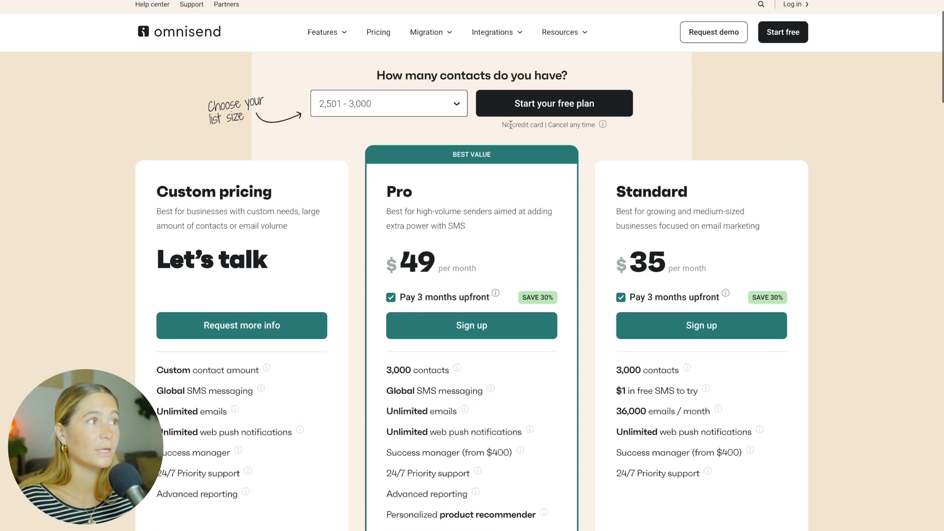
# - Set the contact count back to 0 - 250 and review the Pro and Custom pricing plans
pyautogui.click(390, 69)
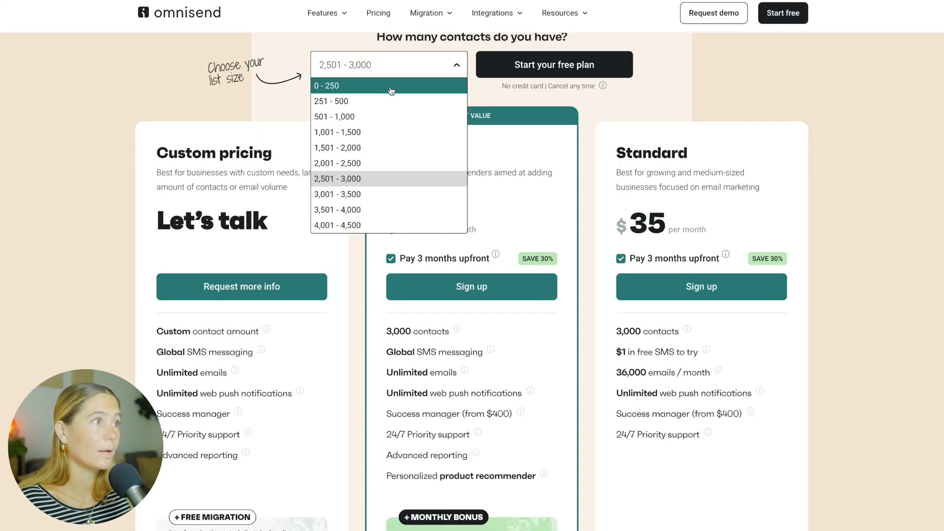
pyautogui.click(391, 87)
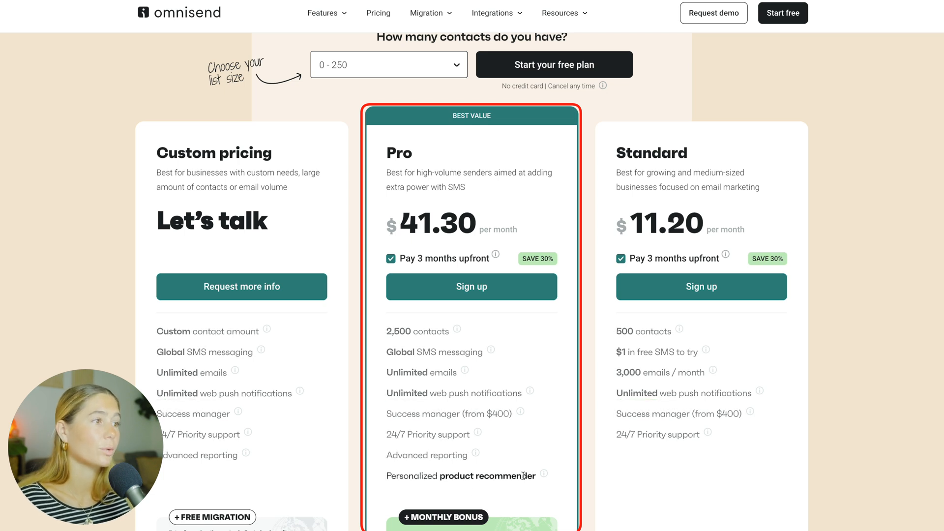
pyautogui.moveTo(544, 476)
pyautogui.scroll(-2, 413, 431)
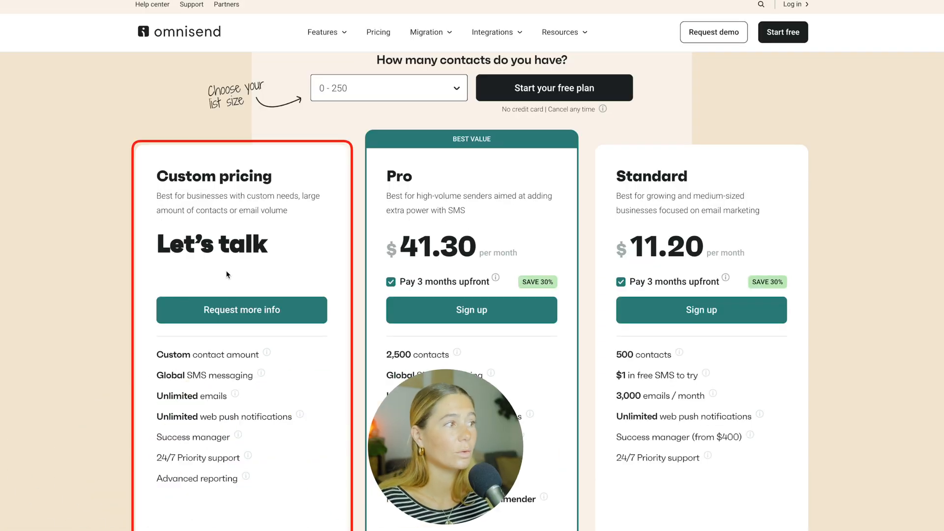
pyautogui.scroll(2, 302, 291)
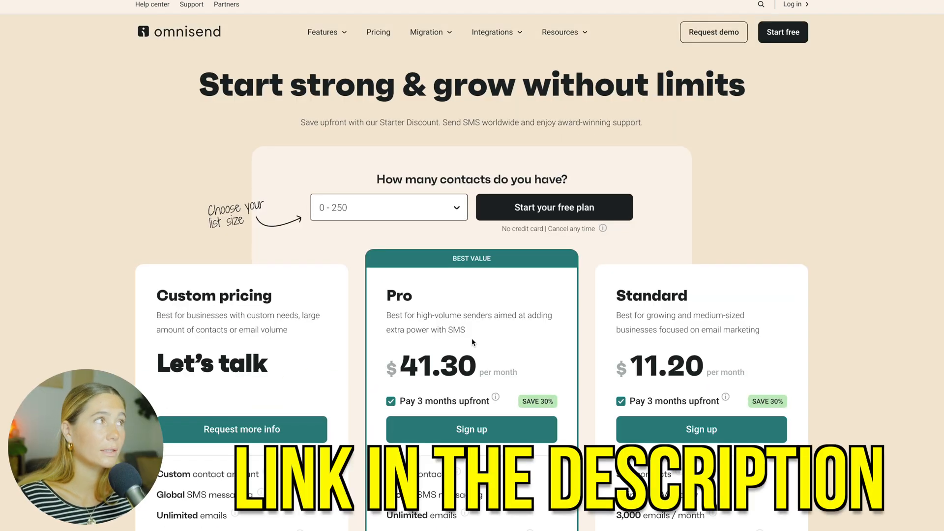
pyautogui.click(420, 200)
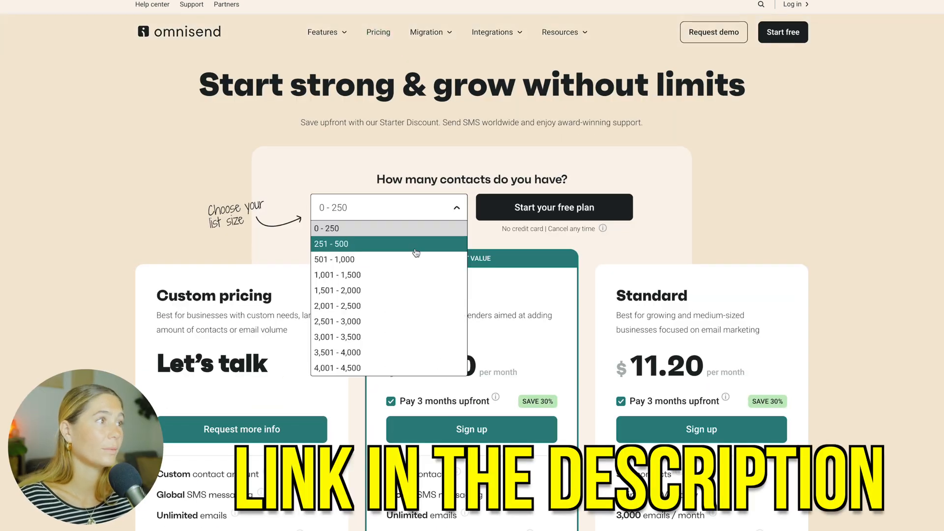
pyautogui.click(686, 238)
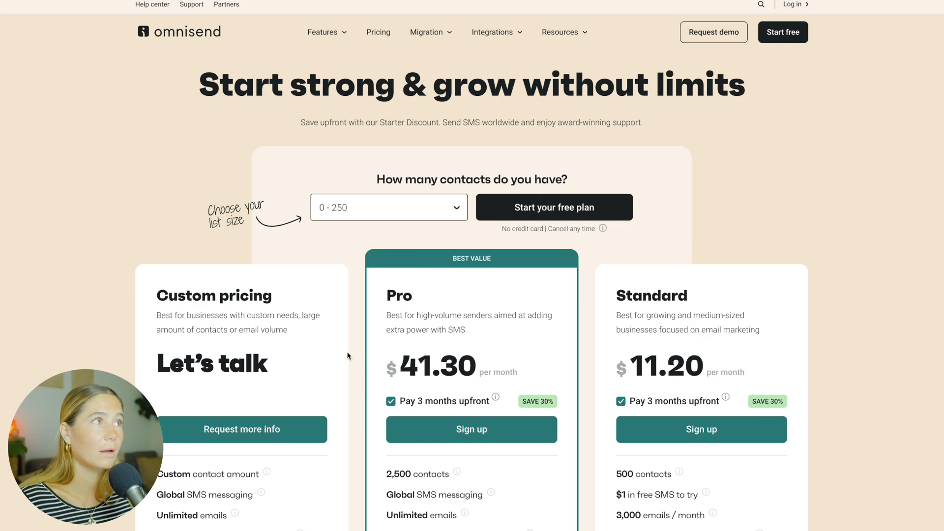